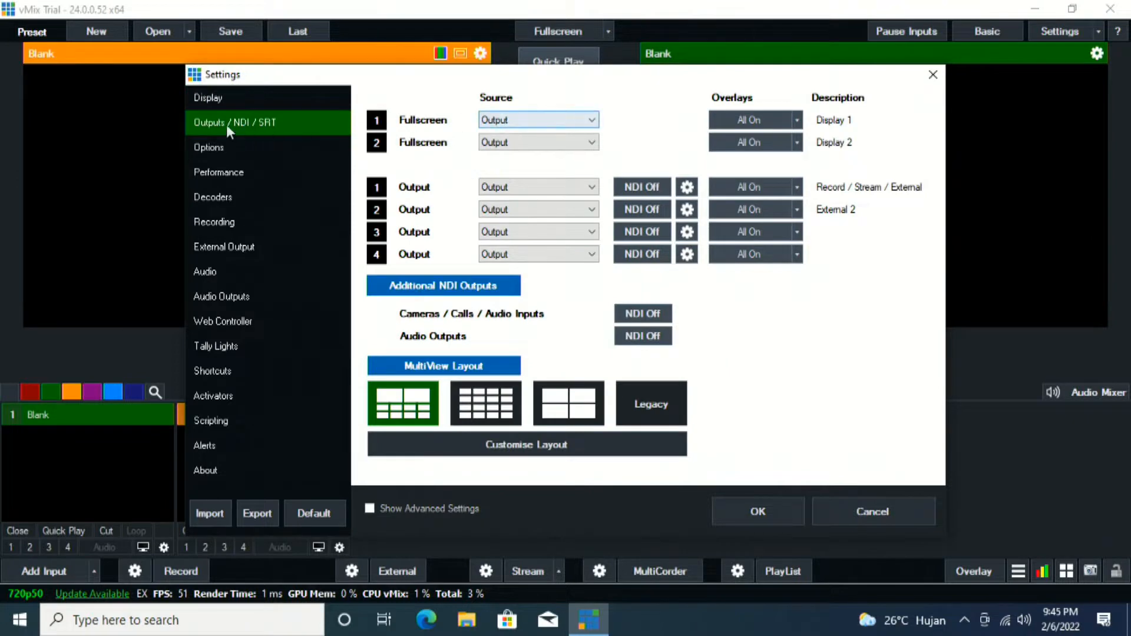
- Check the master frame rate and output size in the display settings, and close the settings
{"action": "left_click", "coordinate": [543, 179]}
{"action": "left_click", "coordinate": [542, 179]}
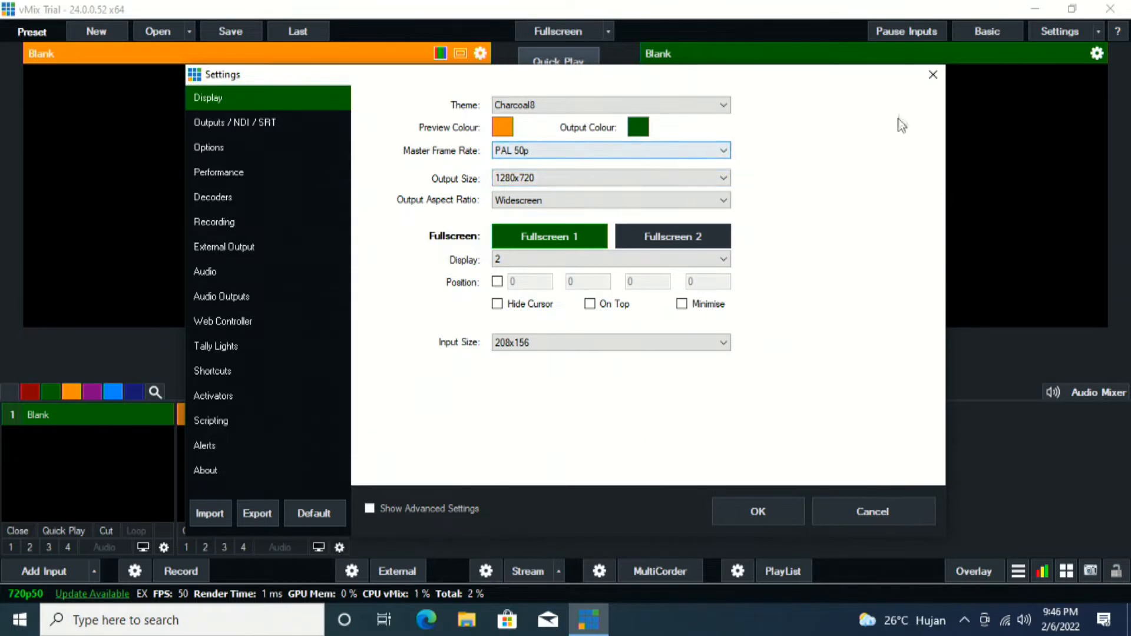
{"action": "left_click", "coordinate": [932, 76]}
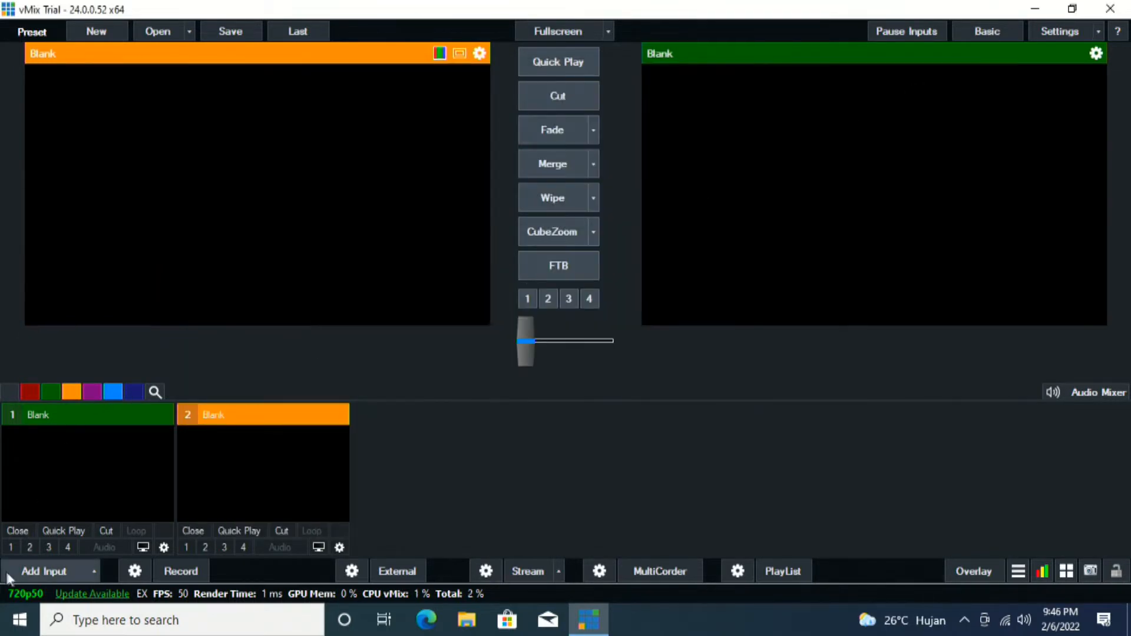
- Add a camera input from SDI Video 1 (LT6504-SDI Card) with a 1280x720 resolution
{"action": "left_click", "coordinate": [33, 572]}
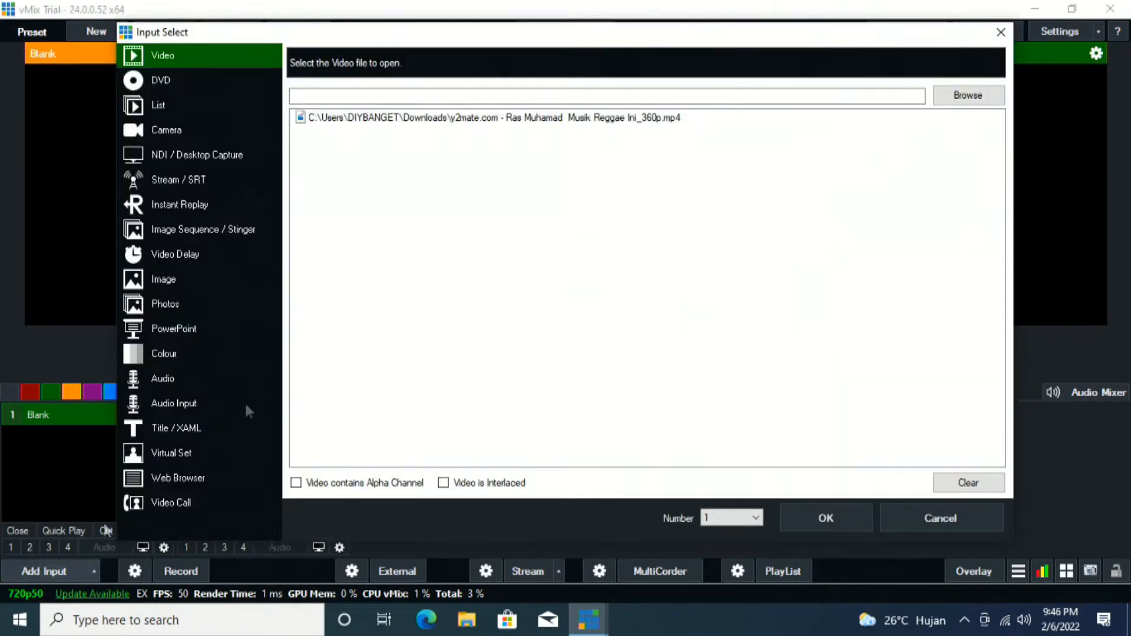
{"action": "left_click", "coordinate": [183, 132]}
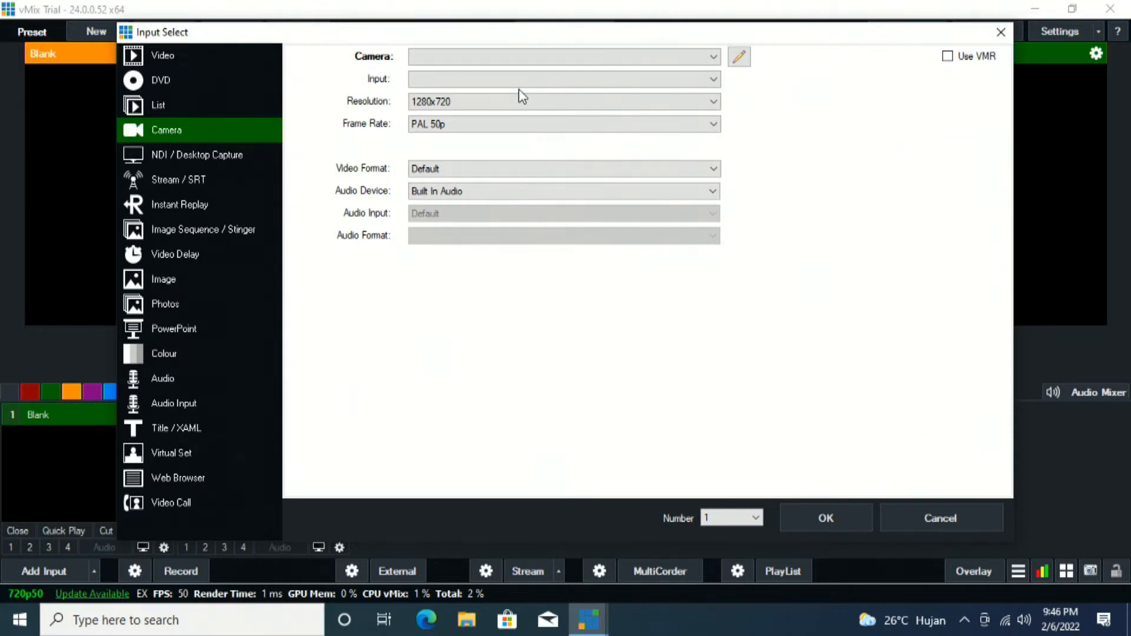
{"action": "left_click", "coordinate": [505, 61]}
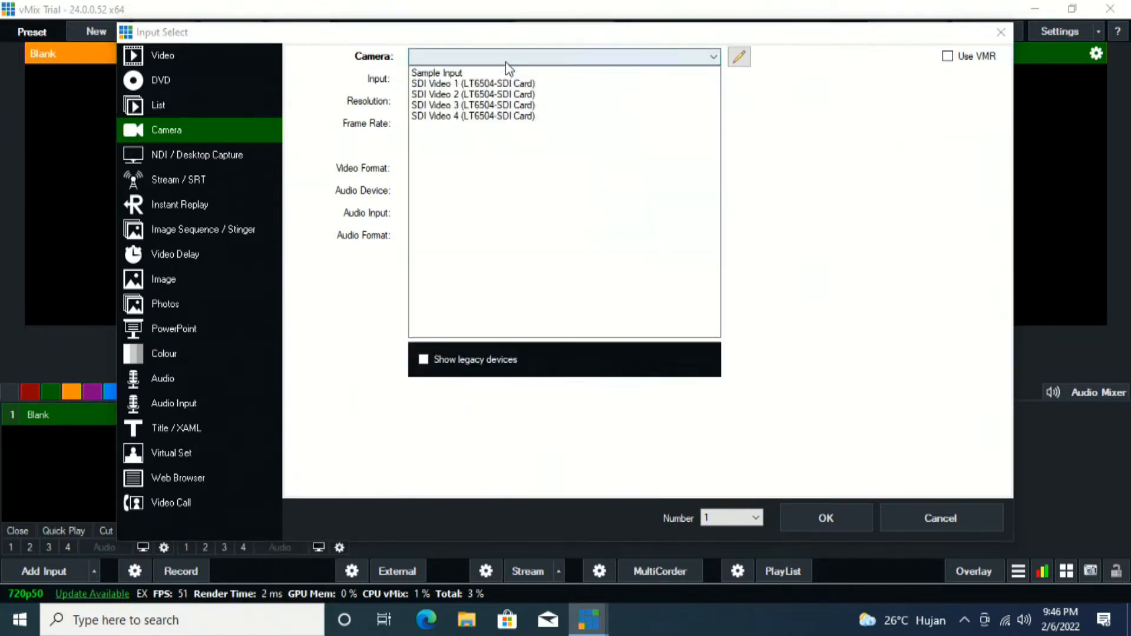
{"action": "left_click", "coordinate": [482, 83]}
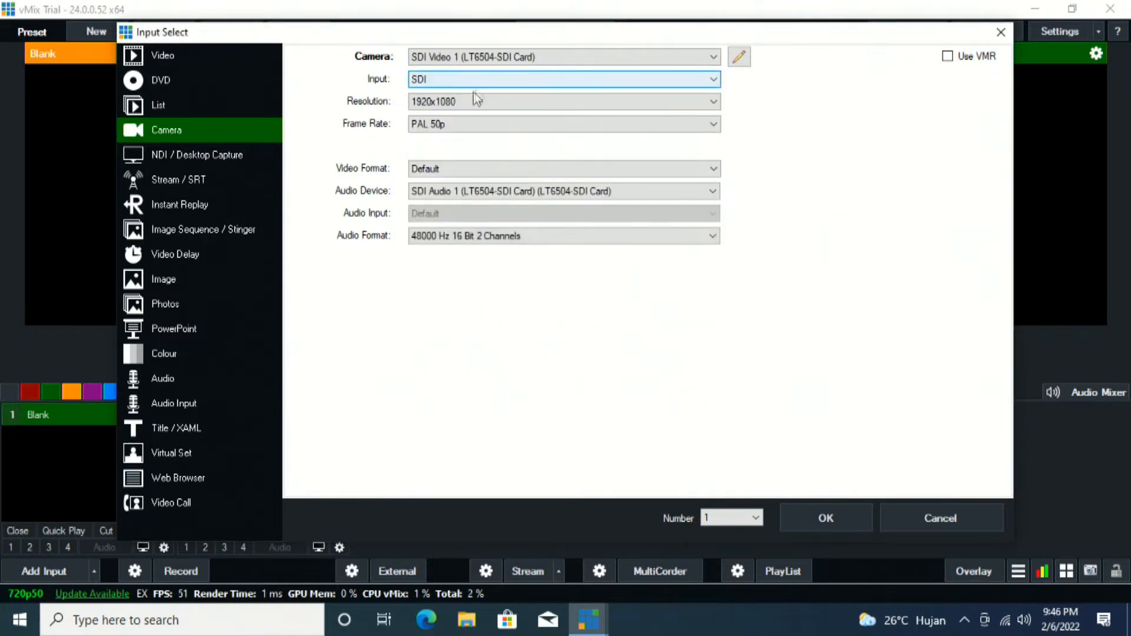
{"action": "left_click", "coordinate": [436, 122]}
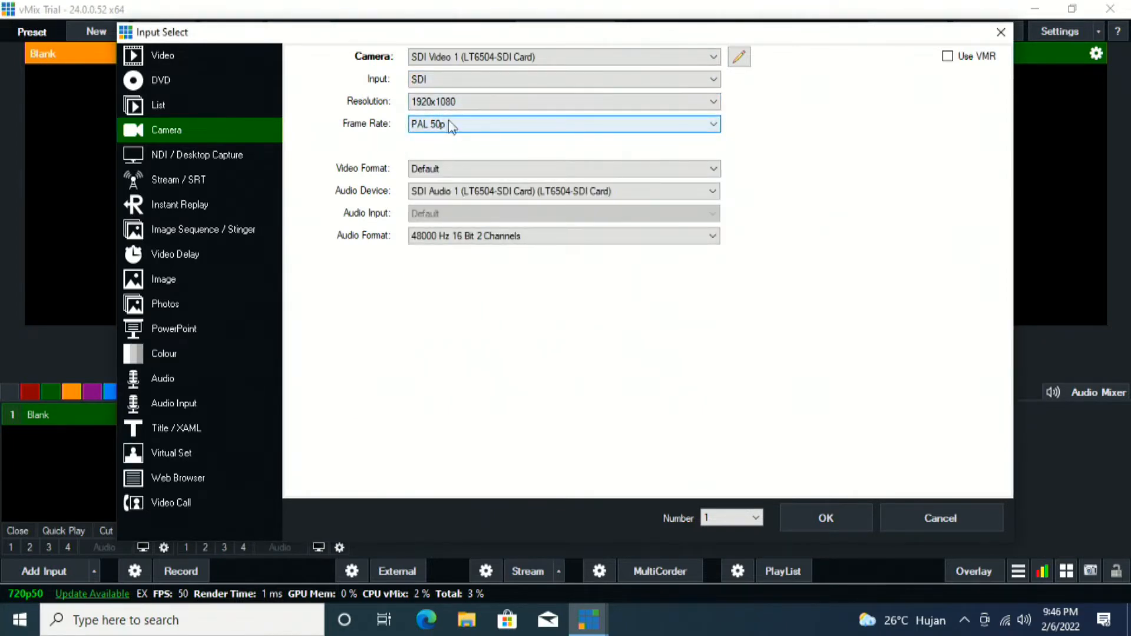
{"action": "left_click", "coordinate": [481, 106]}
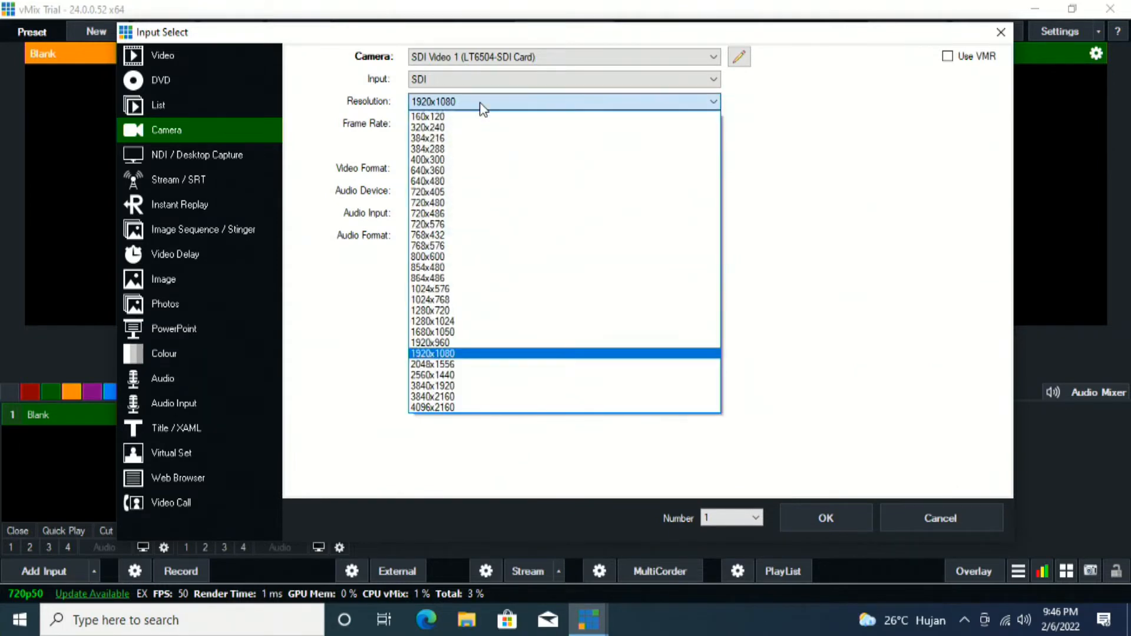
{"action": "left_click", "coordinate": [465, 311]}
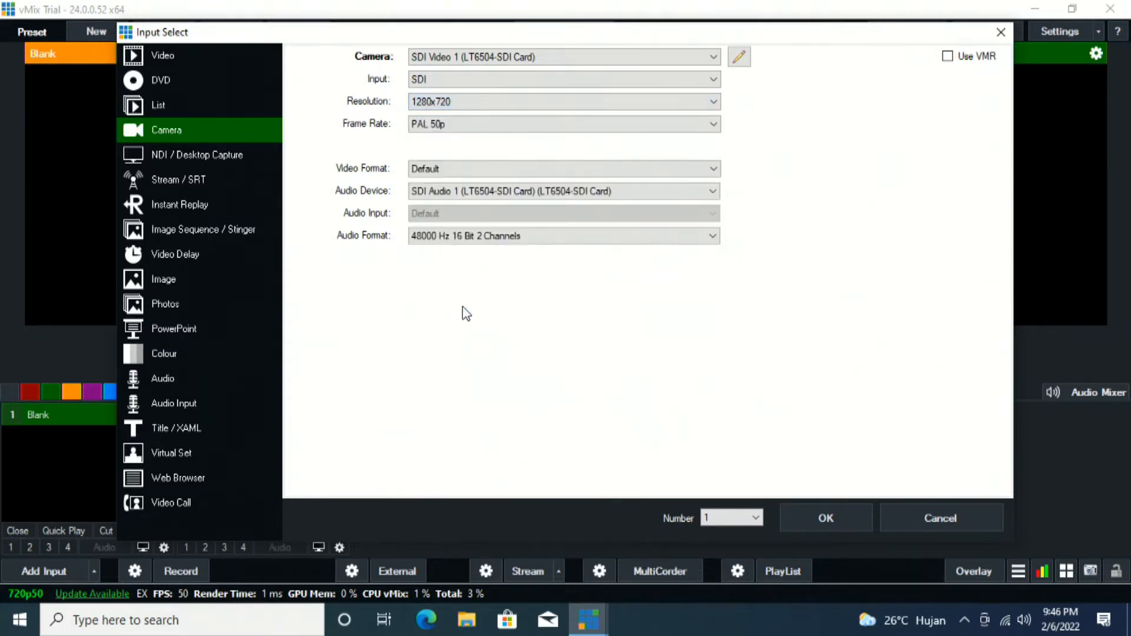
{"action": "left_click", "coordinate": [832, 519]}
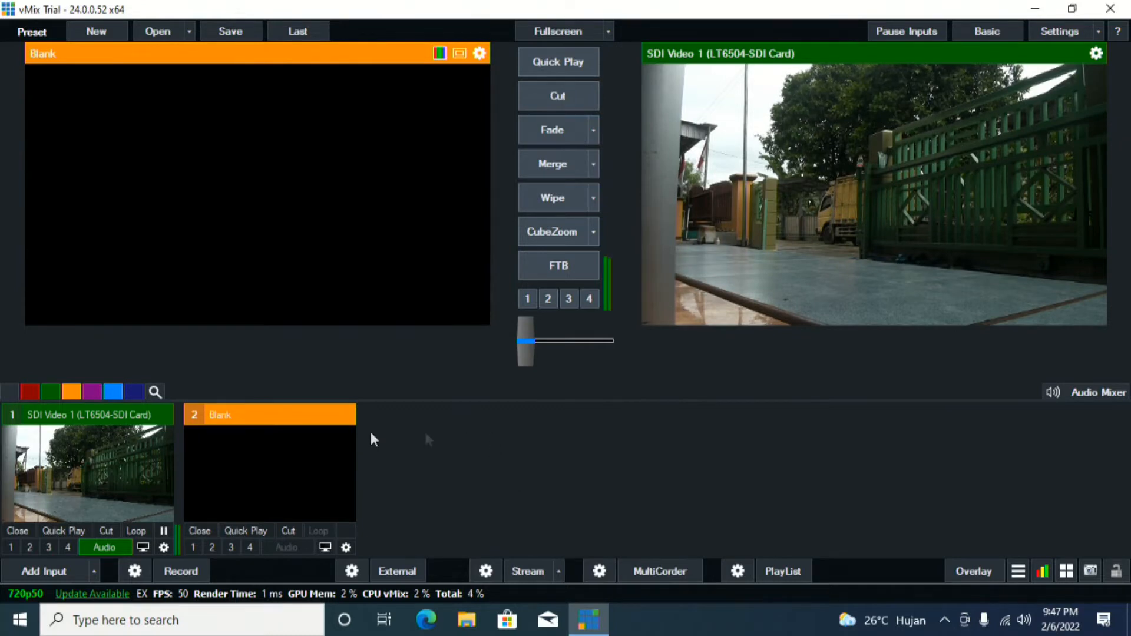
{"action": "left_click", "coordinate": [36, 571]}
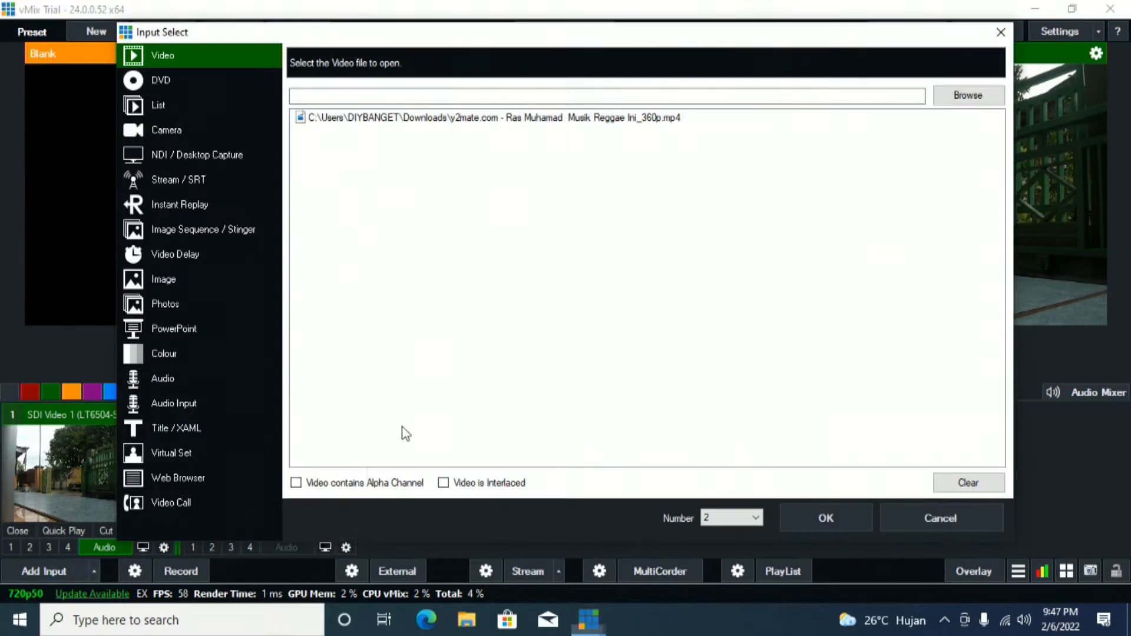
{"action": "left_click", "coordinate": [167, 129]}
{"action": "left_click", "coordinate": [565, 56]}
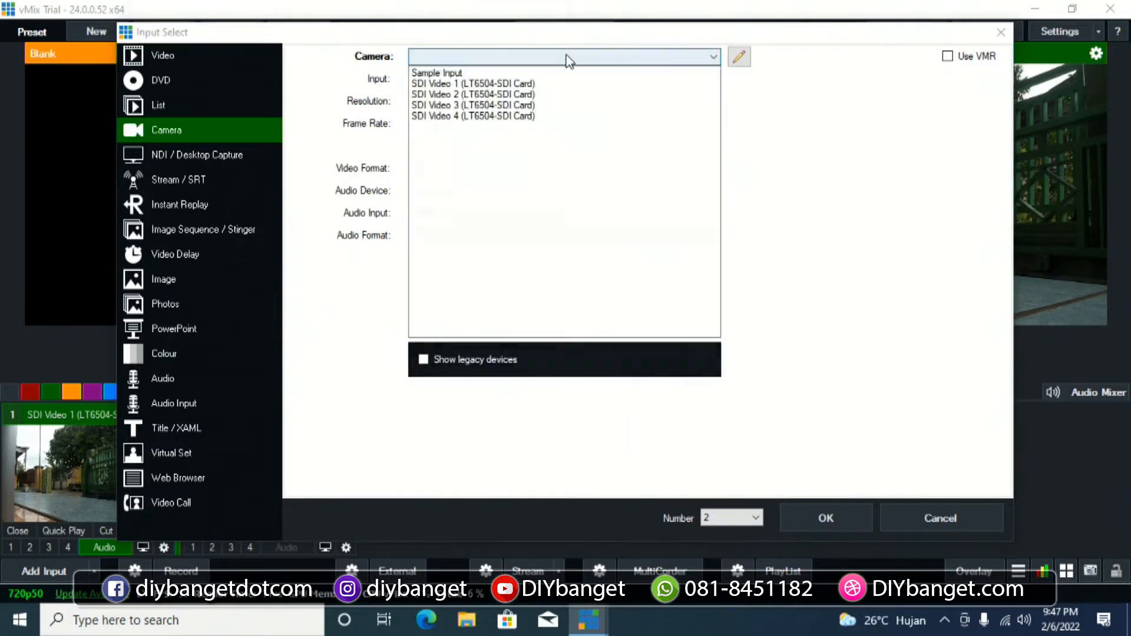
{"action": "left_click", "coordinate": [500, 89]}
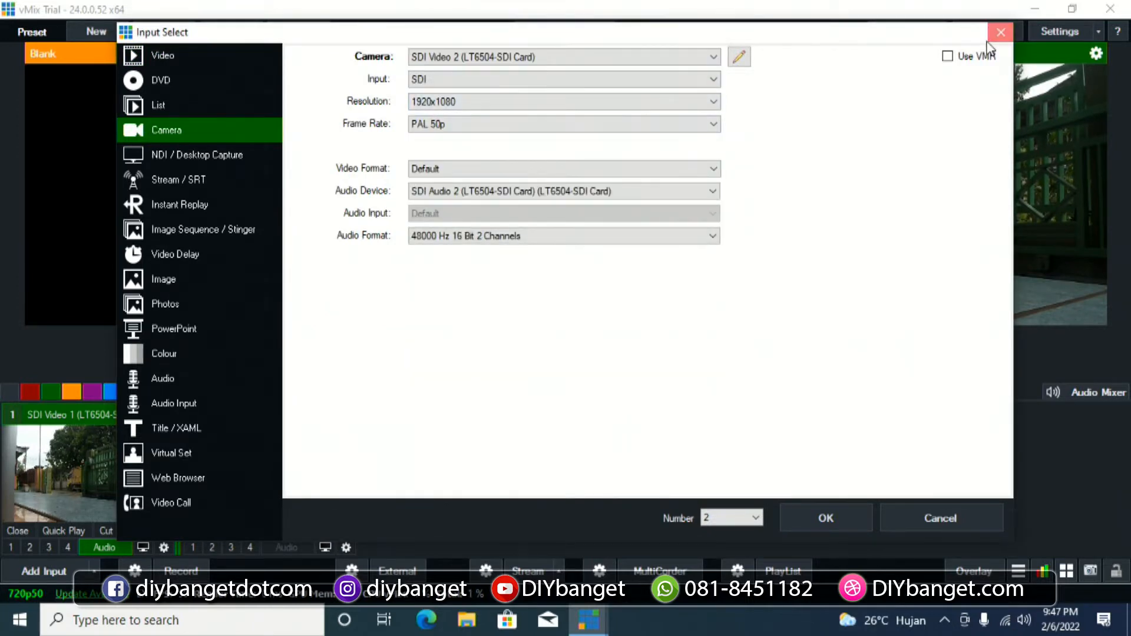
{"action": "left_click", "coordinate": [1000, 32]}
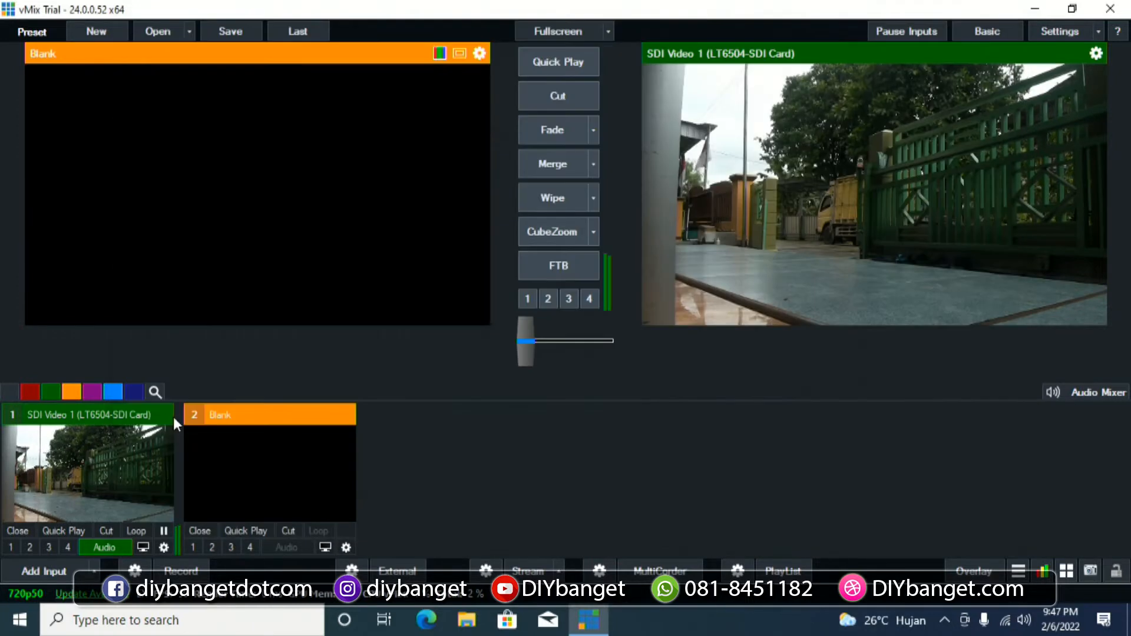
- Remove the SDI Video 1 input and add an audio input using the device SDI Audio 1 (LT6504-SDI Card)
{"action": "left_click", "coordinate": [22, 534]}
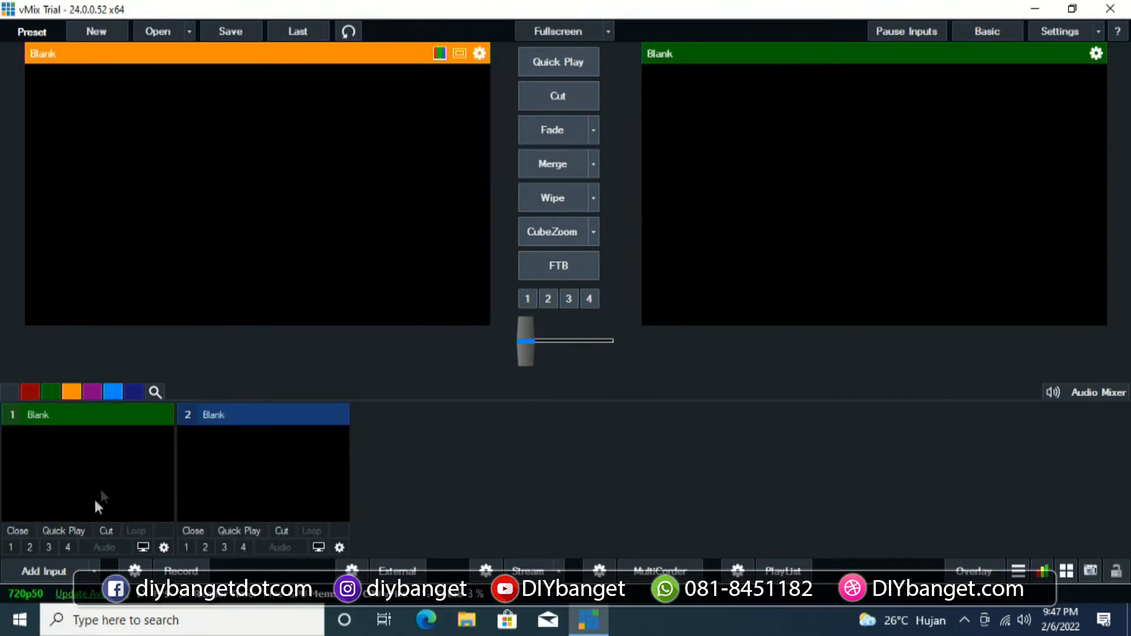
{"action": "left_click", "coordinate": [42, 569]}
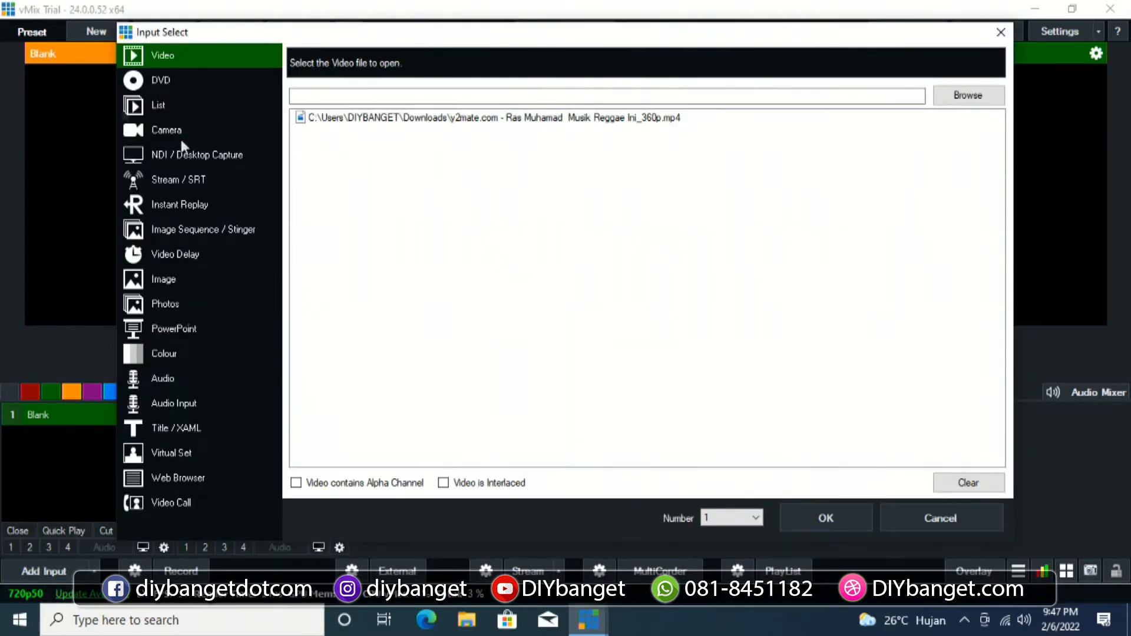
{"action": "left_click", "coordinate": [181, 400]}
{"action": "left_click", "coordinate": [481, 67]}
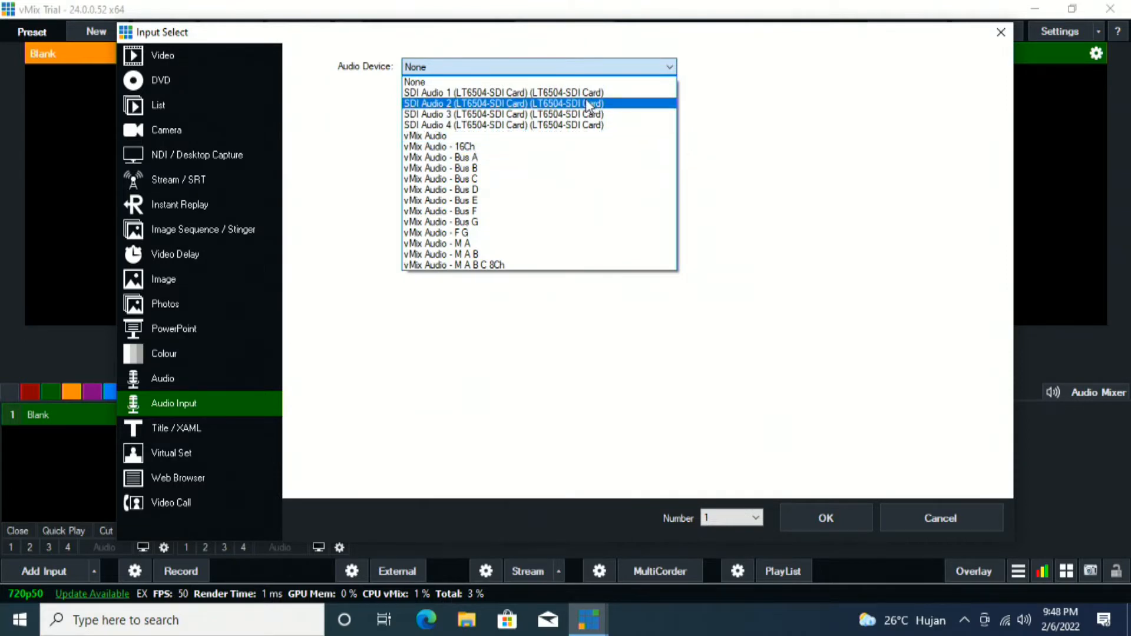
{"action": "left_click", "coordinate": [450, 94]}
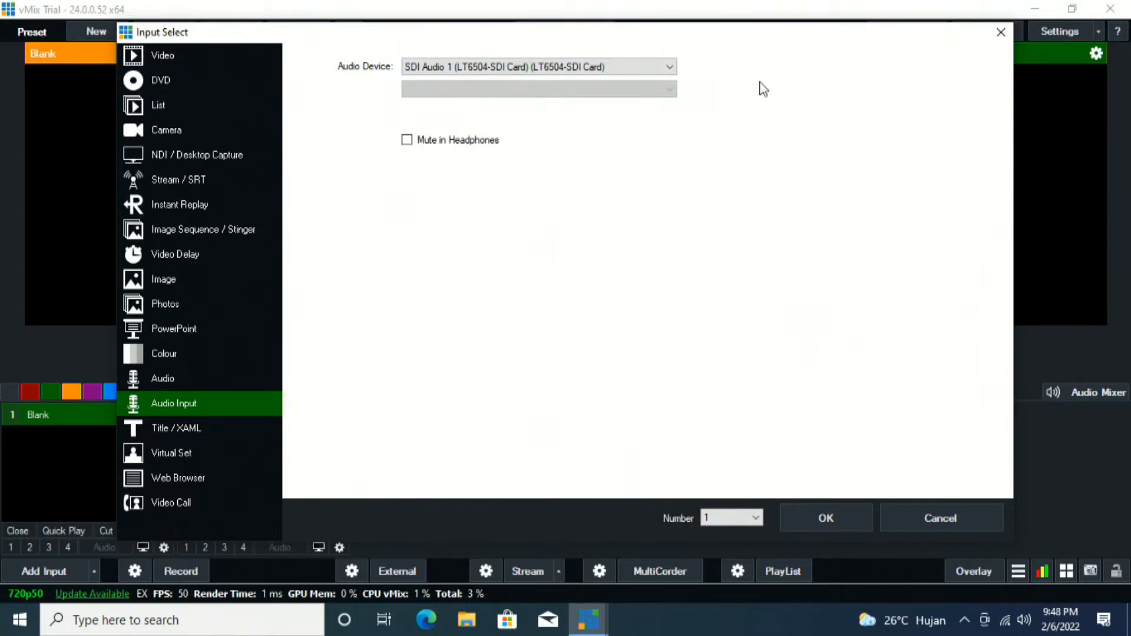
{"action": "left_click", "coordinate": [835, 521]}
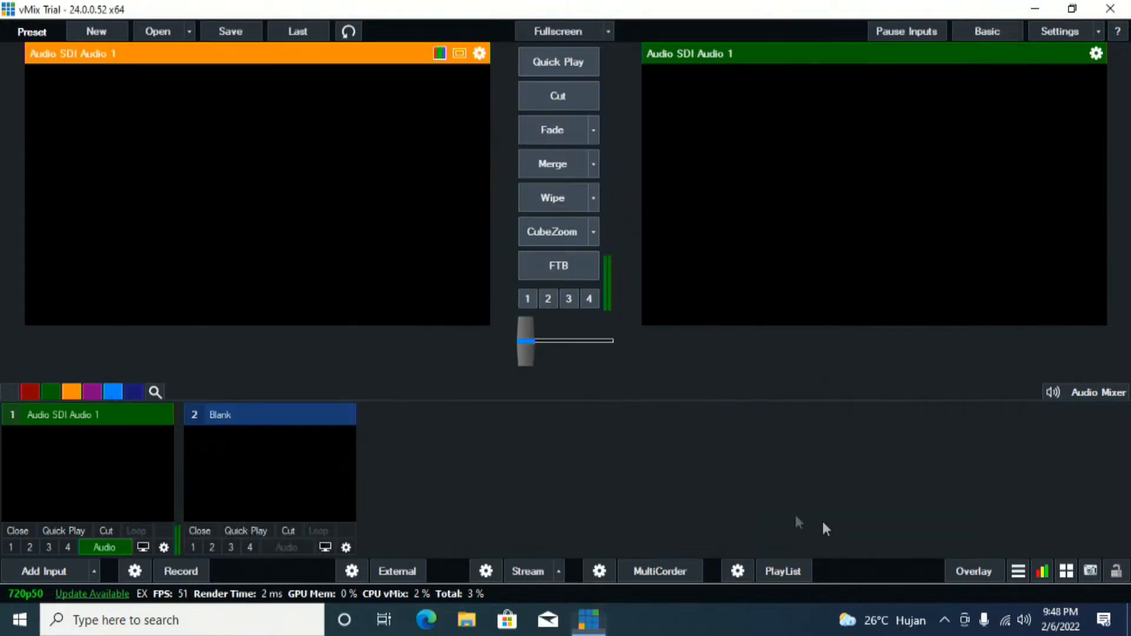
- Remove the SDI Audio 1 input and set up a camera input from SDI Video 1 with SDI Audio 1 as its audio device
{"action": "left_click", "coordinate": [17, 530]}
{"action": "left_click", "coordinate": [61, 573]}
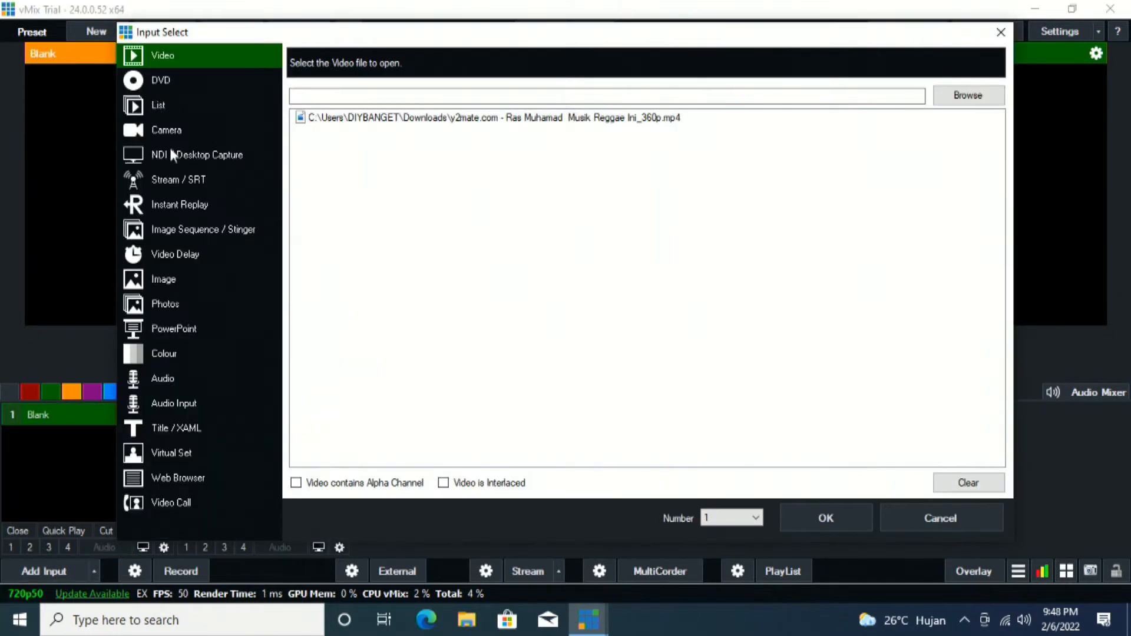
{"action": "left_click", "coordinate": [170, 131]}
{"action": "left_click", "coordinate": [496, 58]}
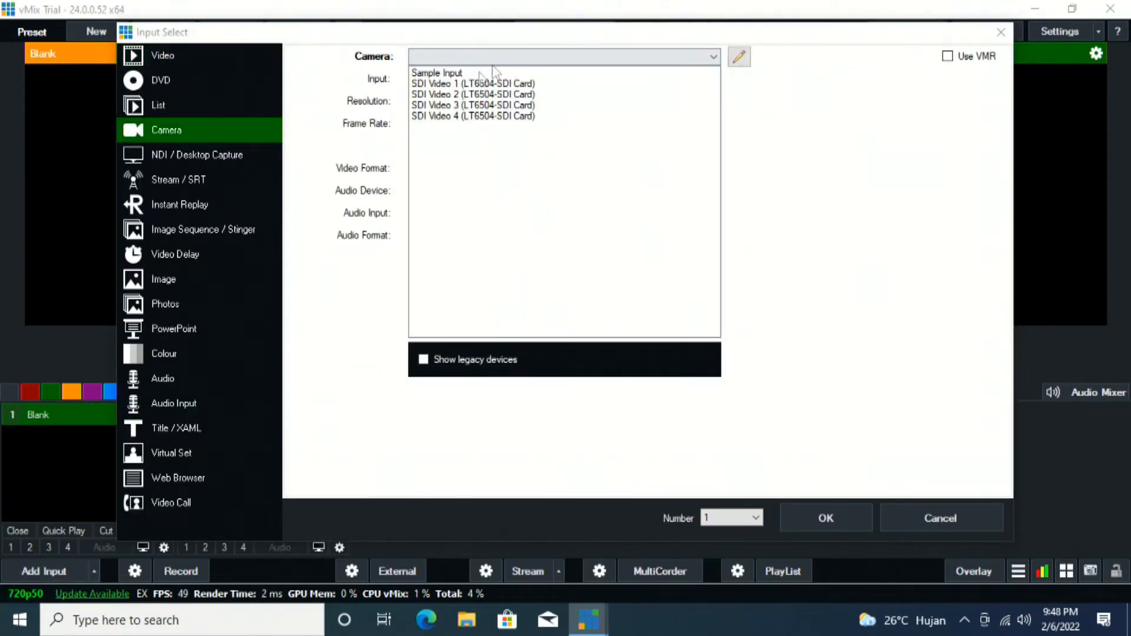
{"action": "left_click", "coordinate": [461, 84]}
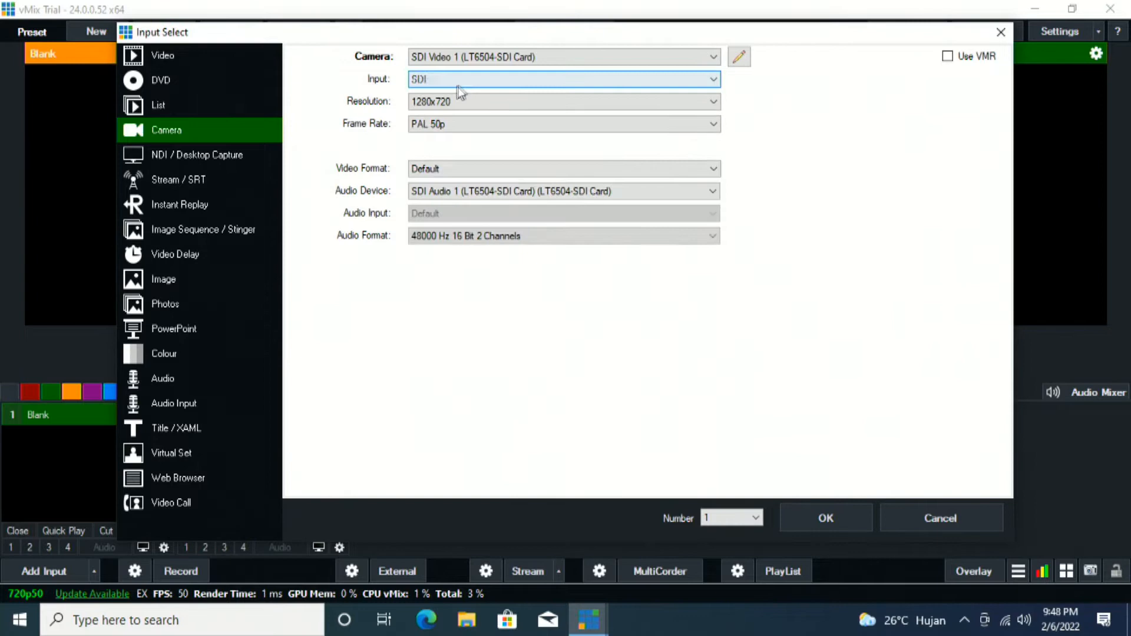
{"action": "left_click", "coordinate": [462, 194]}
{"action": "left_click", "coordinate": [462, 195]}
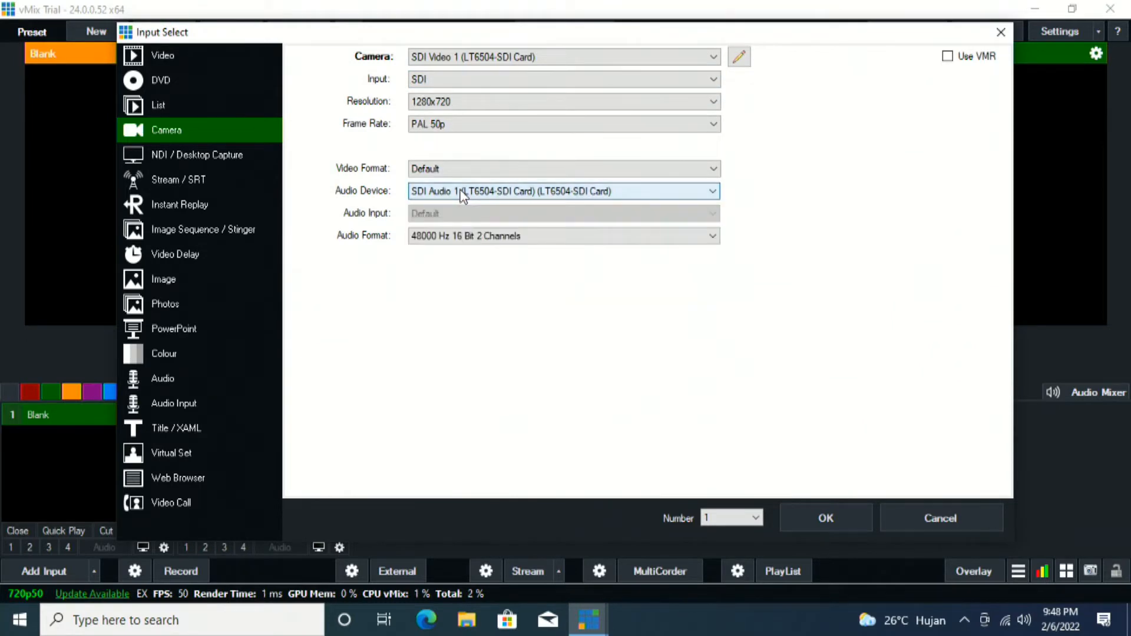
{"action": "left_click", "coordinate": [462, 195]}
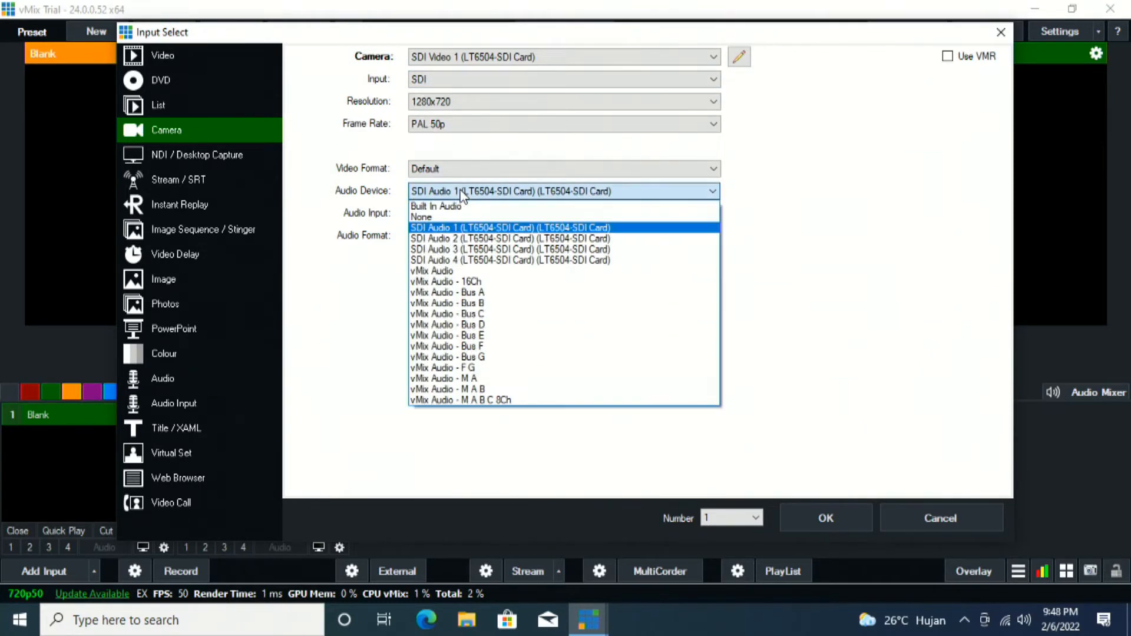
{"action": "left_click", "coordinate": [480, 229]}
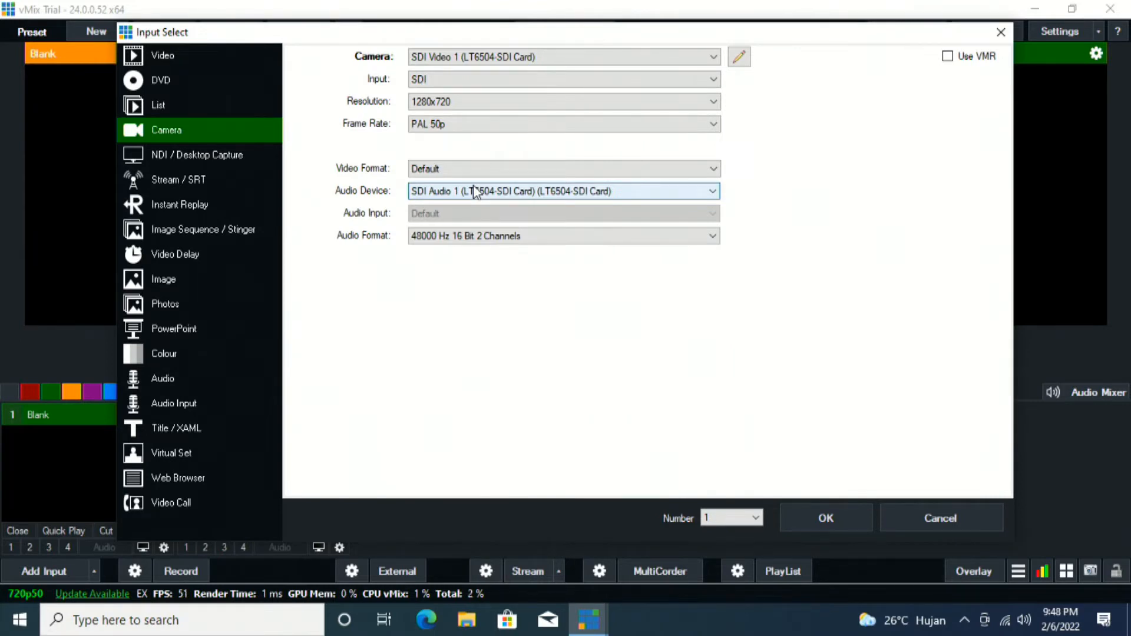
- Set the camera input's audio device to Built In Audio and add the SDI Video 1 input
{"action": "left_click", "coordinate": [473, 191]}
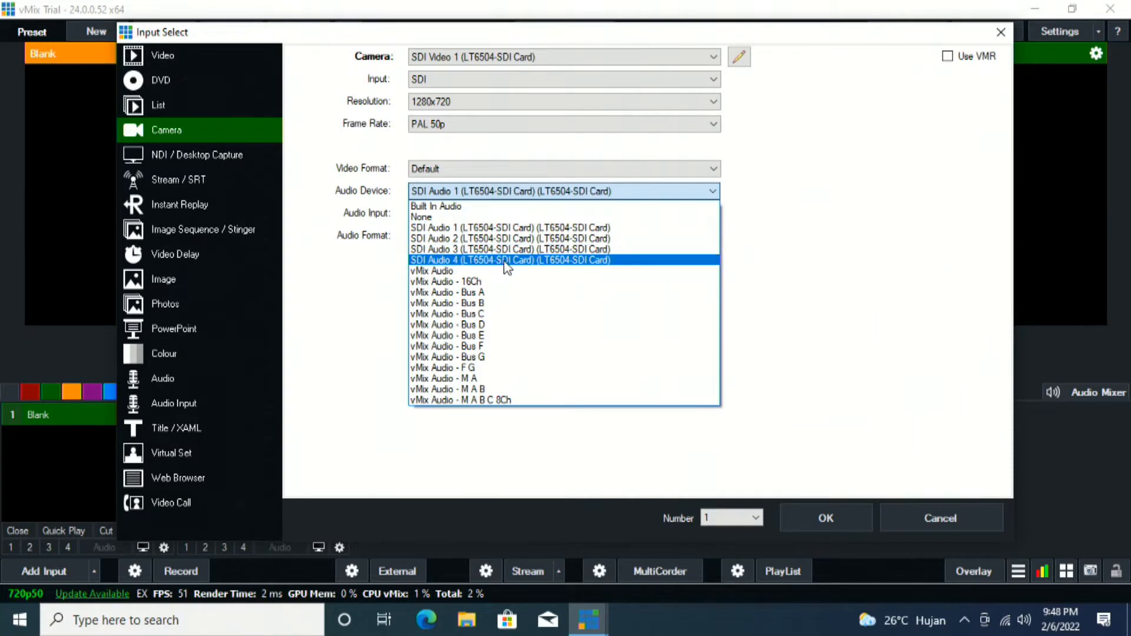
{"action": "left_click", "coordinate": [463, 207]}
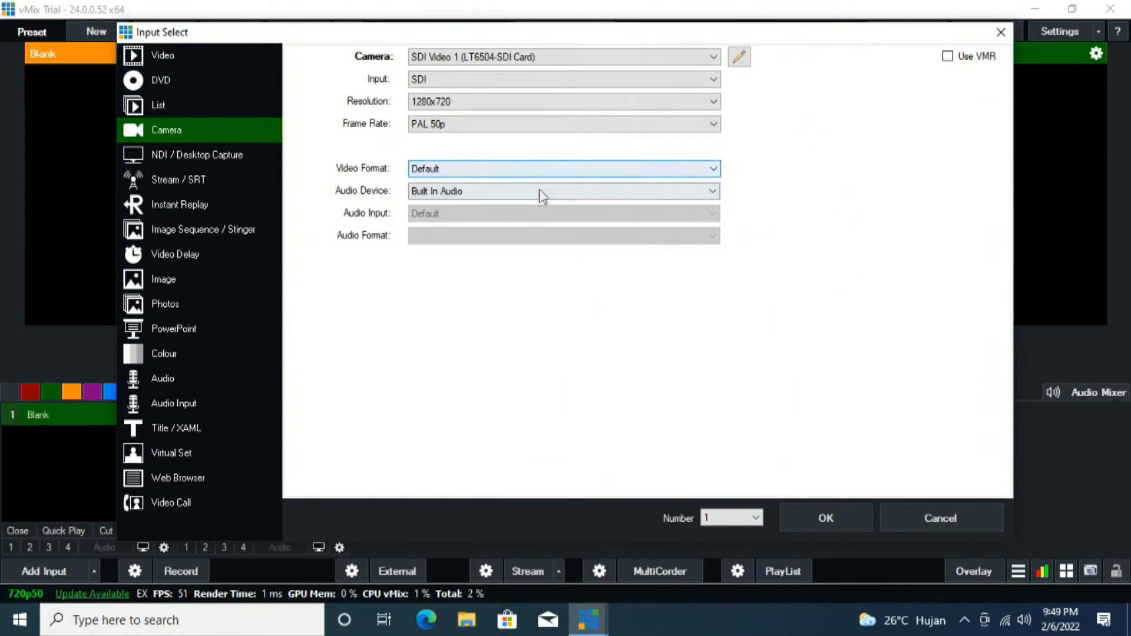
{"action": "left_click", "coordinate": [444, 196]}
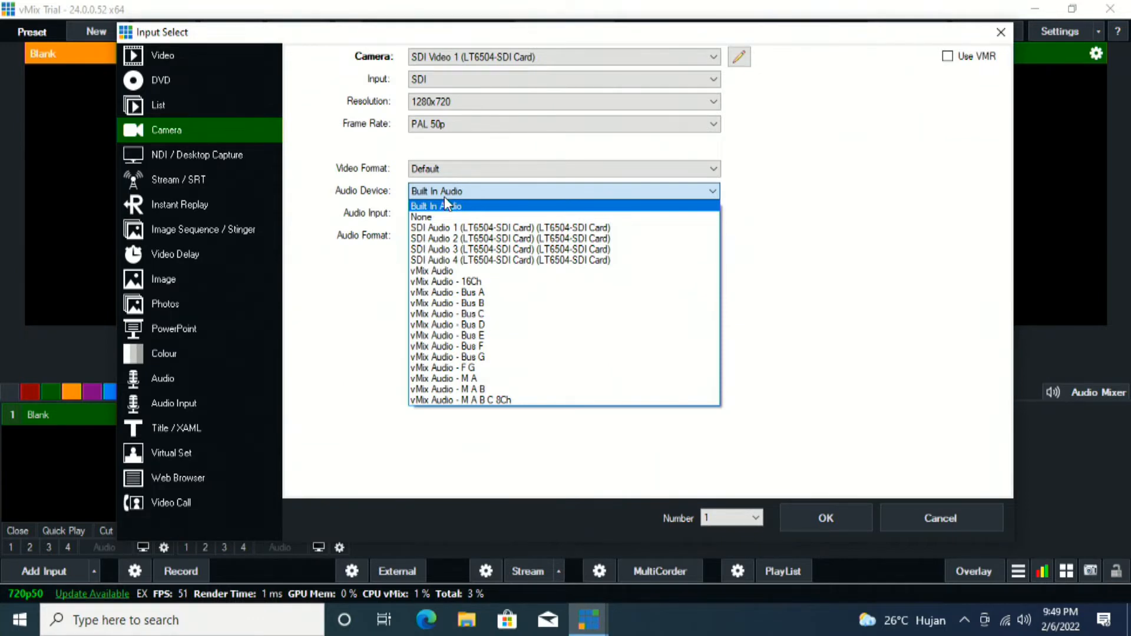
{"action": "left_click", "coordinate": [505, 204]}
{"action": "left_click", "coordinate": [826, 519]}
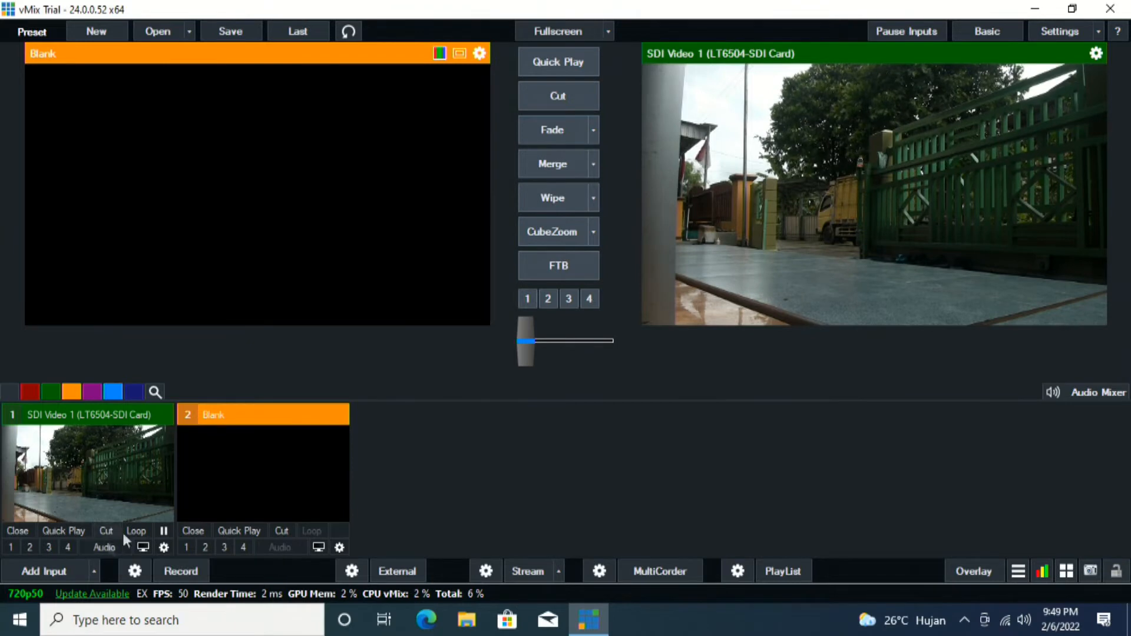
{"action": "left_click", "coordinate": [93, 545]}
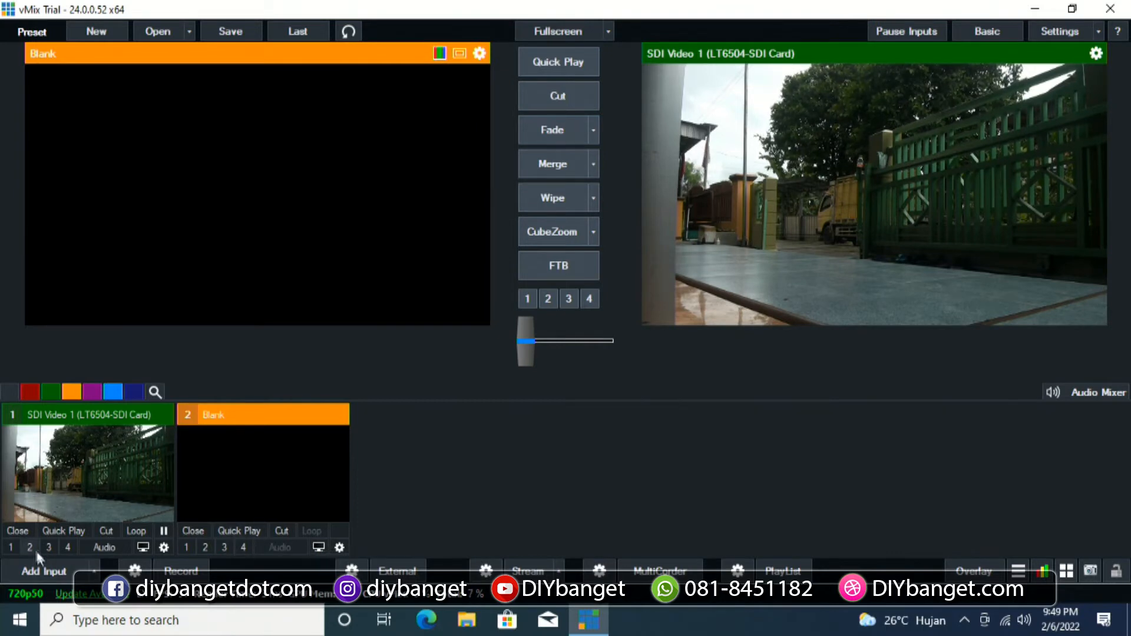
- Replace the SDI Video 1 input with a new SDI Video 1 (LT6504-SDI Card) camera input whose audio device is None
{"action": "left_click", "coordinate": [9, 534]}
{"action": "left_click", "coordinate": [36, 571]}
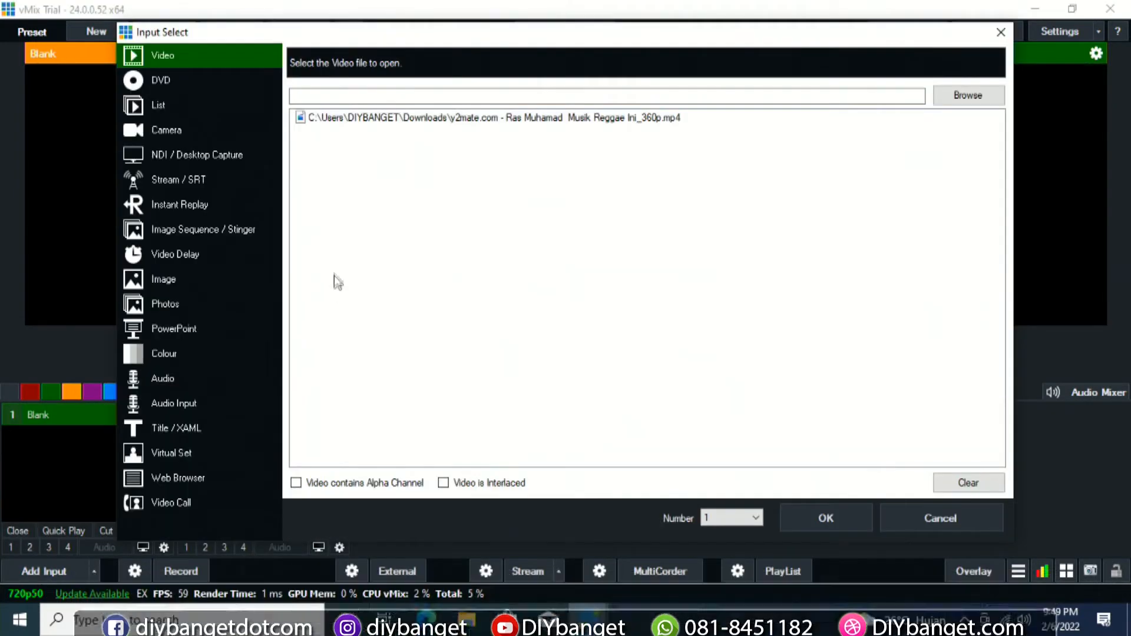
{"action": "left_click", "coordinate": [158, 126]}
{"action": "left_click", "coordinate": [481, 59]}
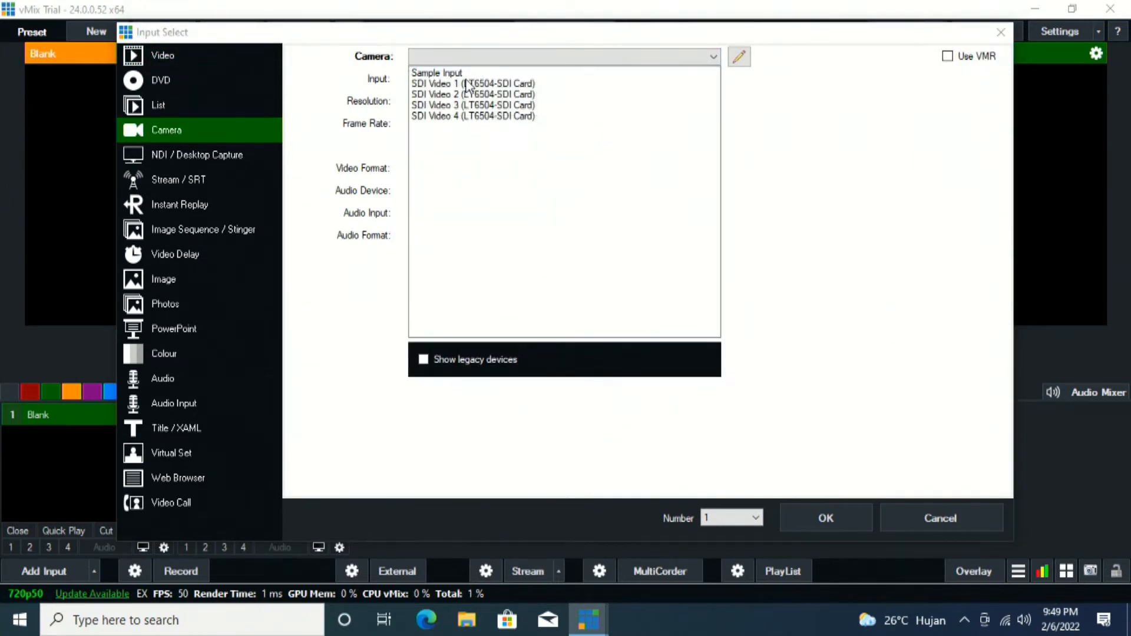
{"action": "left_click", "coordinate": [468, 84]}
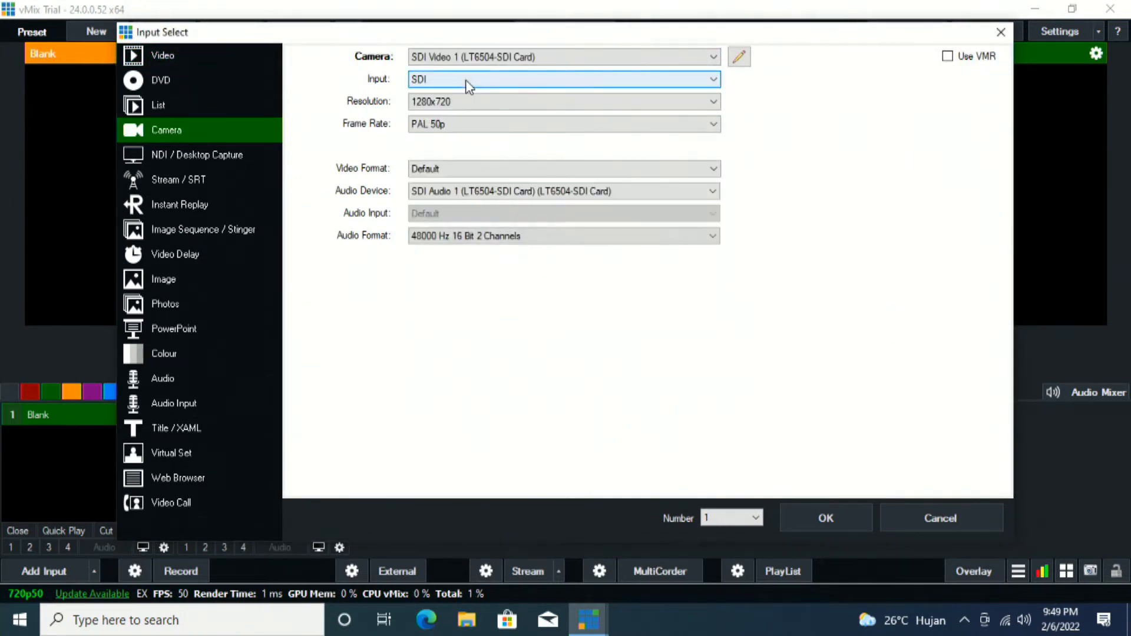
{"action": "left_click", "coordinate": [489, 192]}
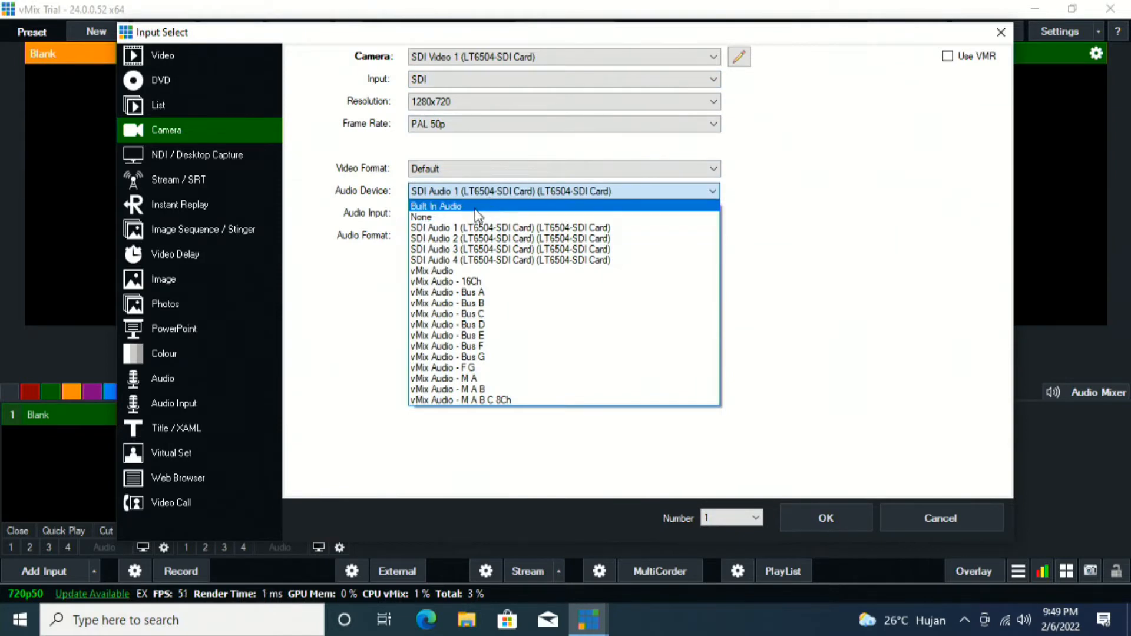
{"action": "left_click", "coordinate": [475, 218]}
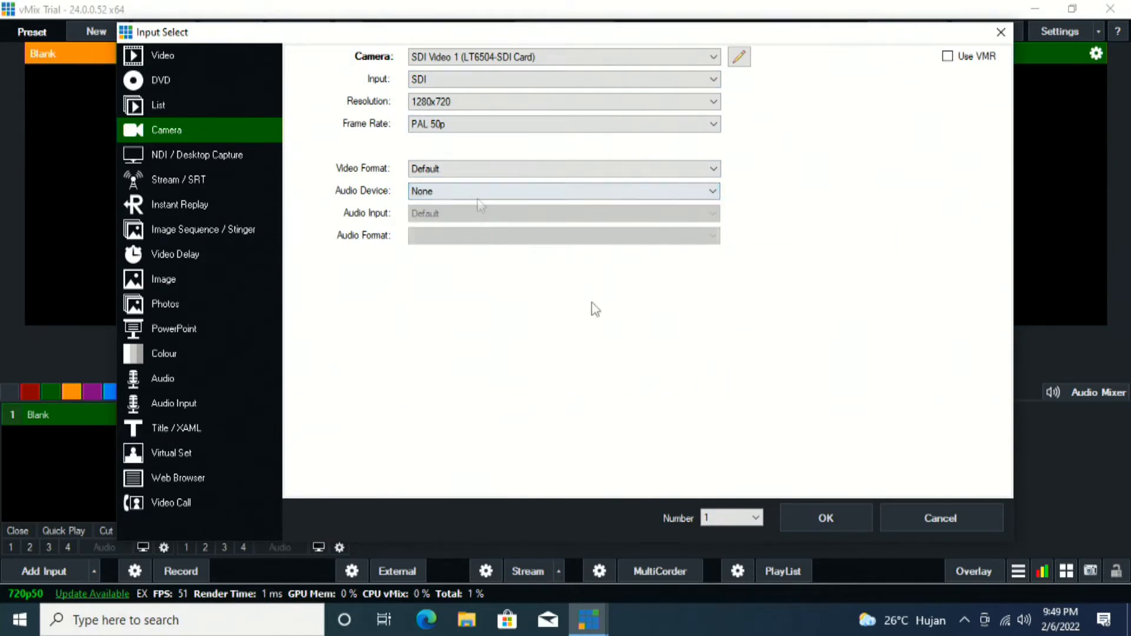
{"action": "left_click", "coordinate": [802, 524]}
- Add a camera input from SDI Video 2 (LT6504-SDI Card) with its audio device set to None
{"action": "left_click", "coordinate": [52, 569]}
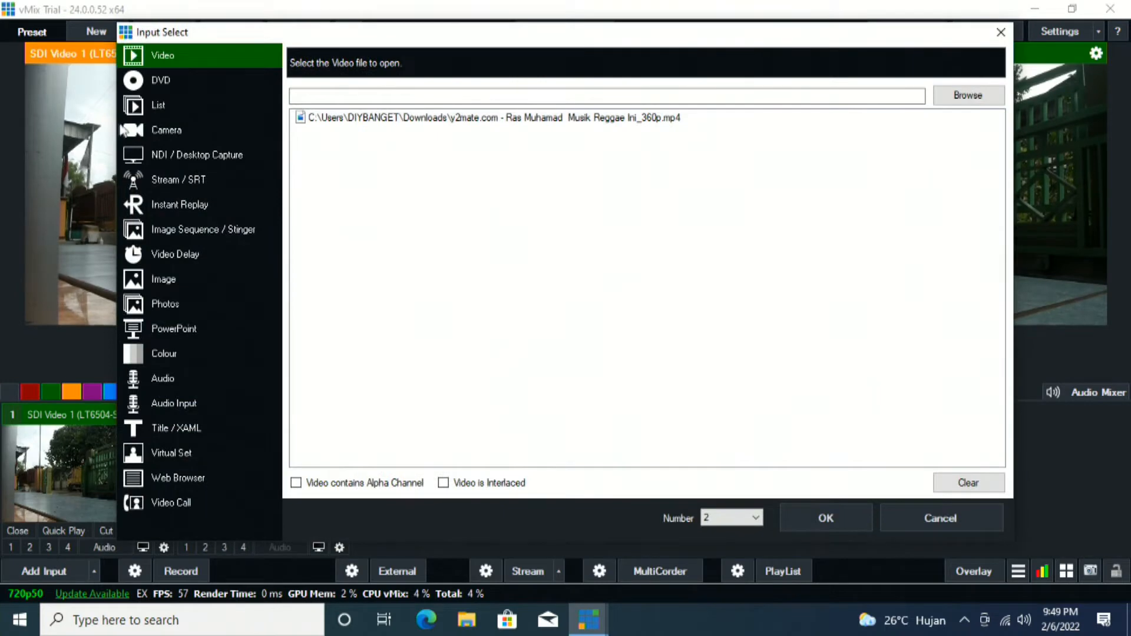
{"action": "left_click", "coordinate": [259, 128]}
{"action": "left_click", "coordinate": [465, 54]}
{"action": "left_click", "coordinate": [465, 95]}
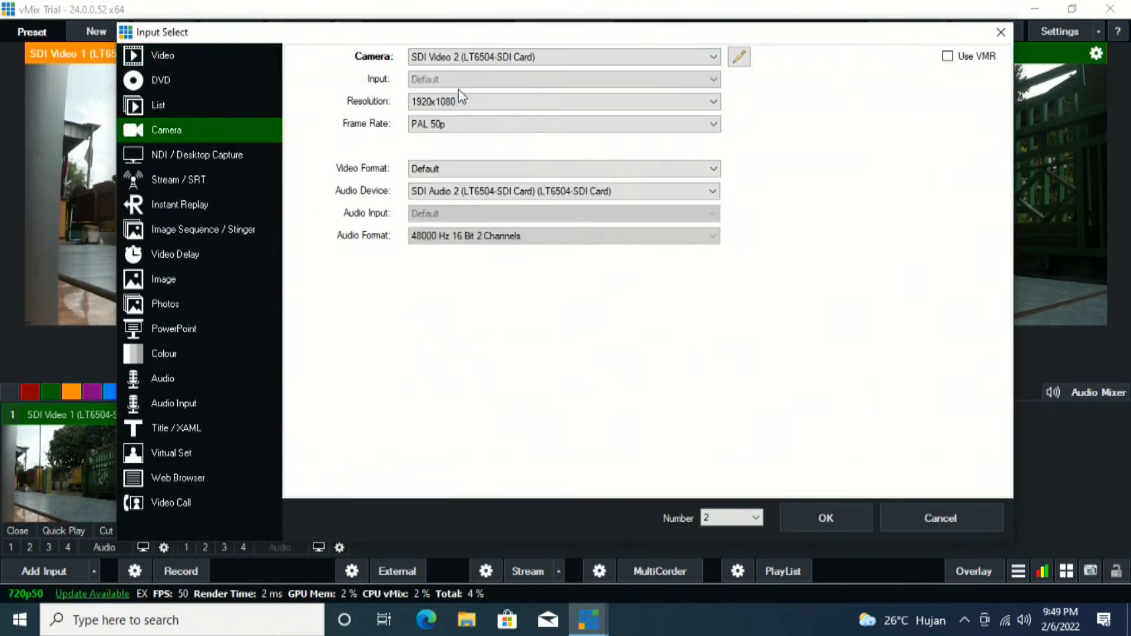
{"action": "left_click", "coordinate": [492, 190]}
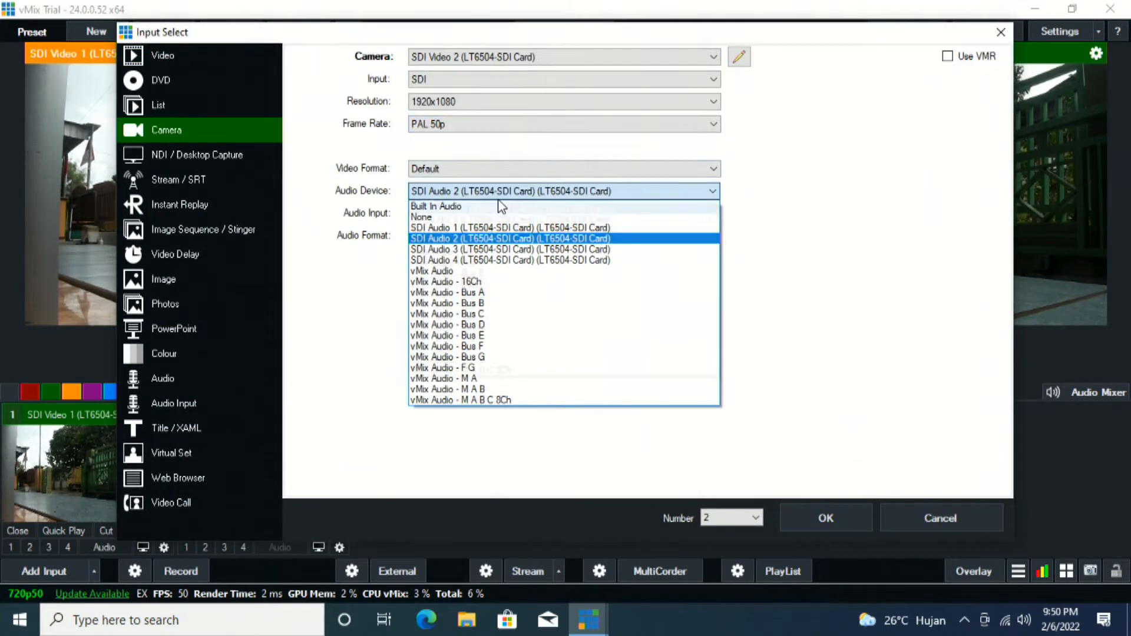
{"action": "left_click", "coordinate": [483, 218]}
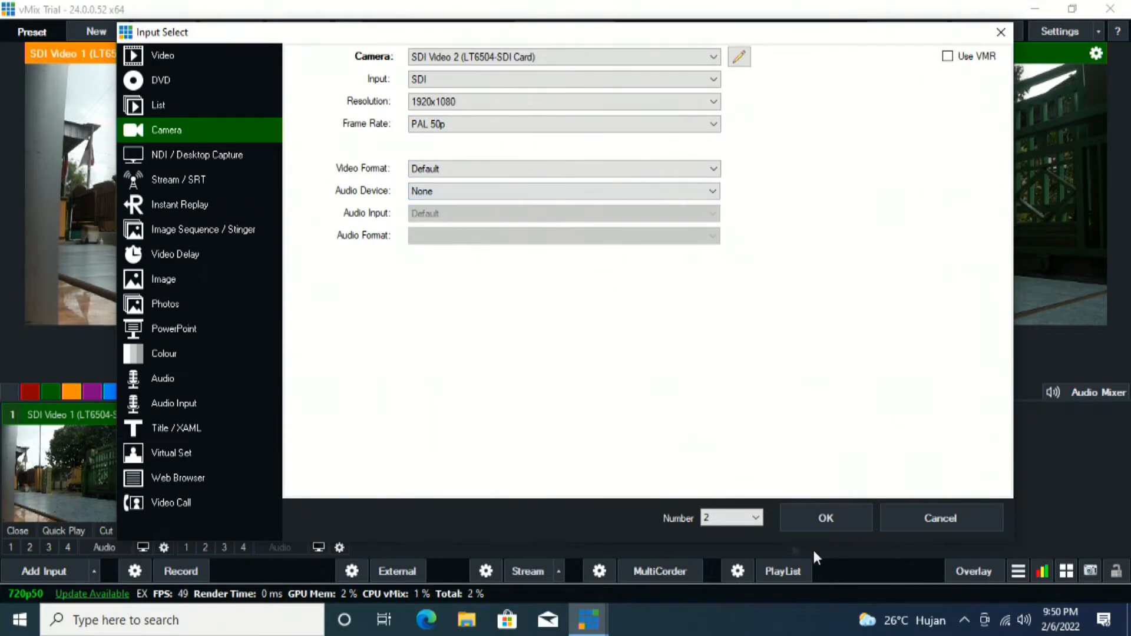
{"action": "left_click", "coordinate": [829, 520]}
- Add a camera input from SDI Video 3 (LT6504-SDI Card) with its audio device set to None
{"action": "left_click", "coordinate": [57, 567]}
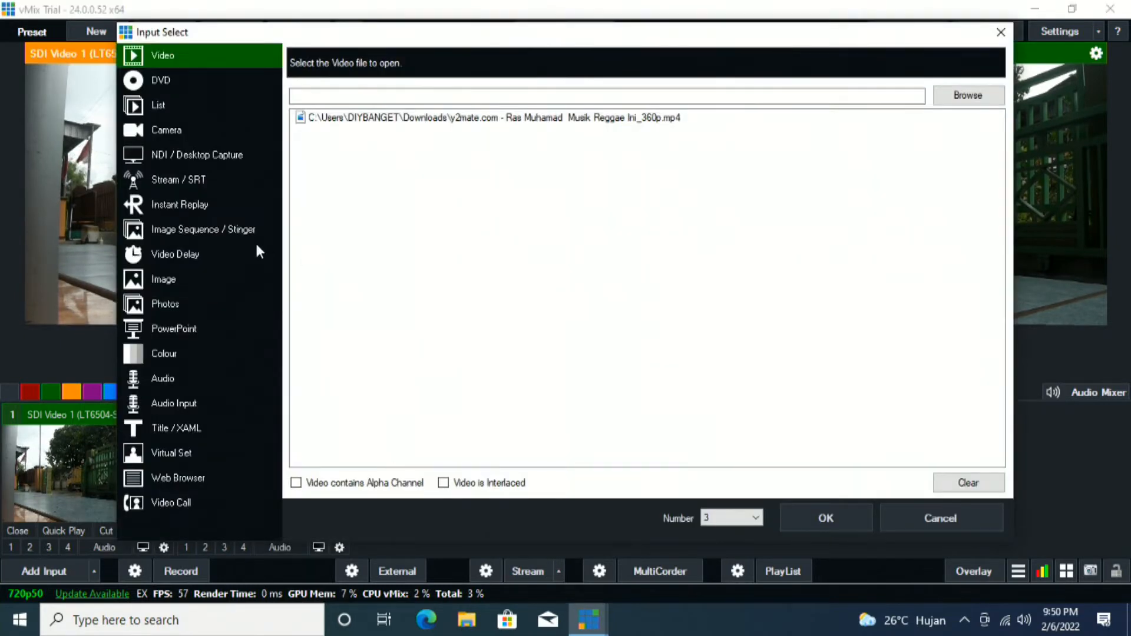
{"action": "left_click", "coordinate": [189, 132]}
{"action": "left_click", "coordinate": [493, 58]}
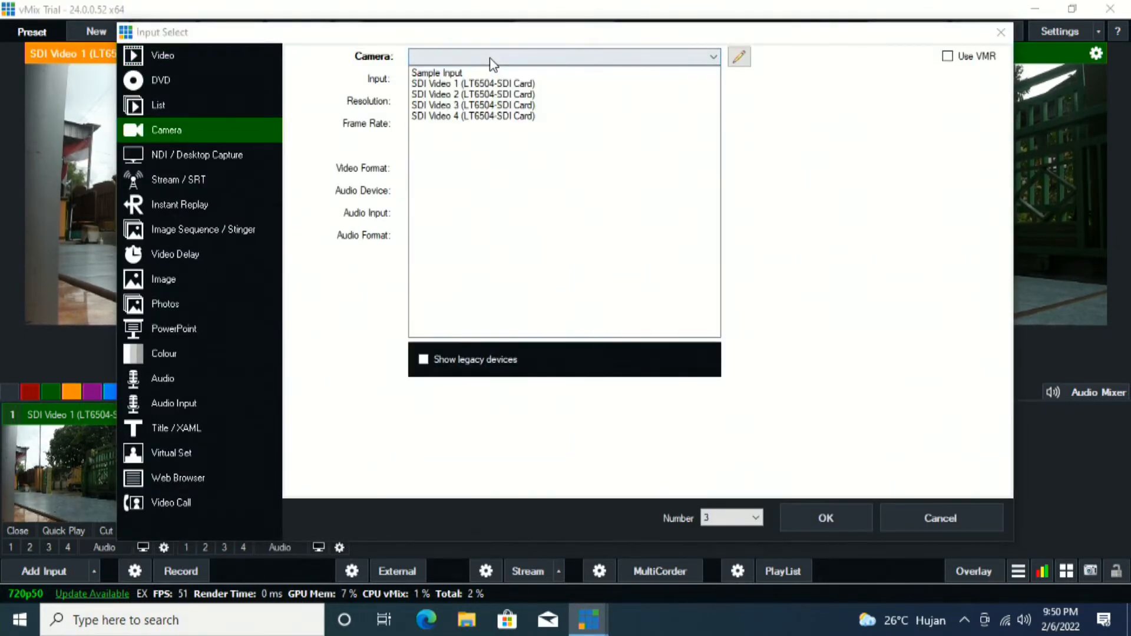
{"action": "left_click", "coordinate": [490, 109]}
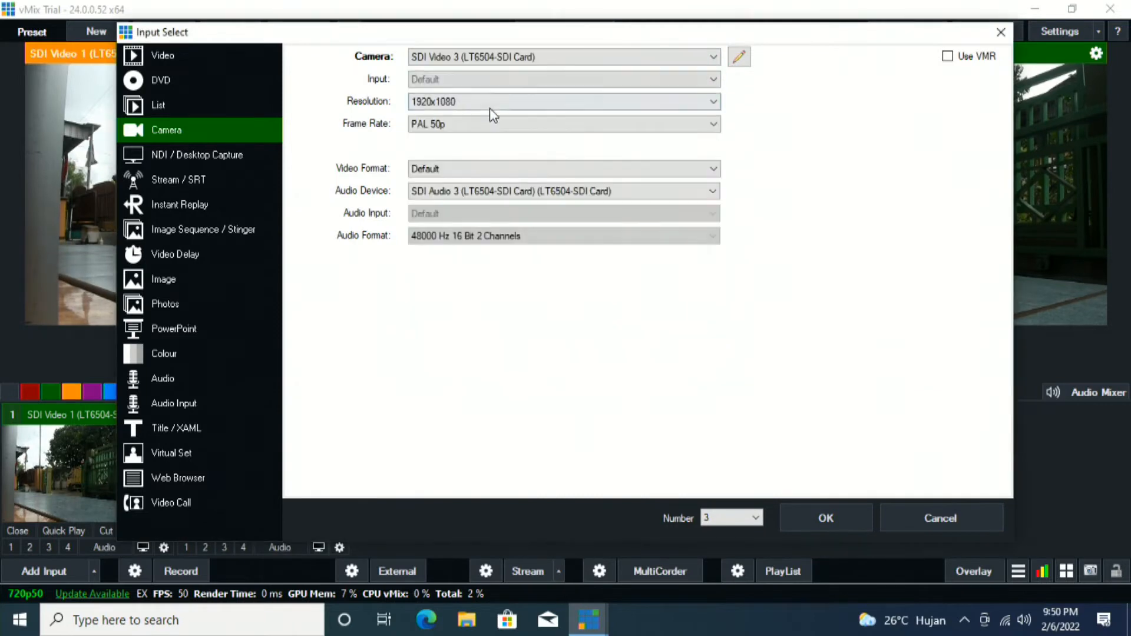
{"action": "left_click", "coordinate": [457, 127]}
{"action": "left_click", "coordinate": [457, 126]}
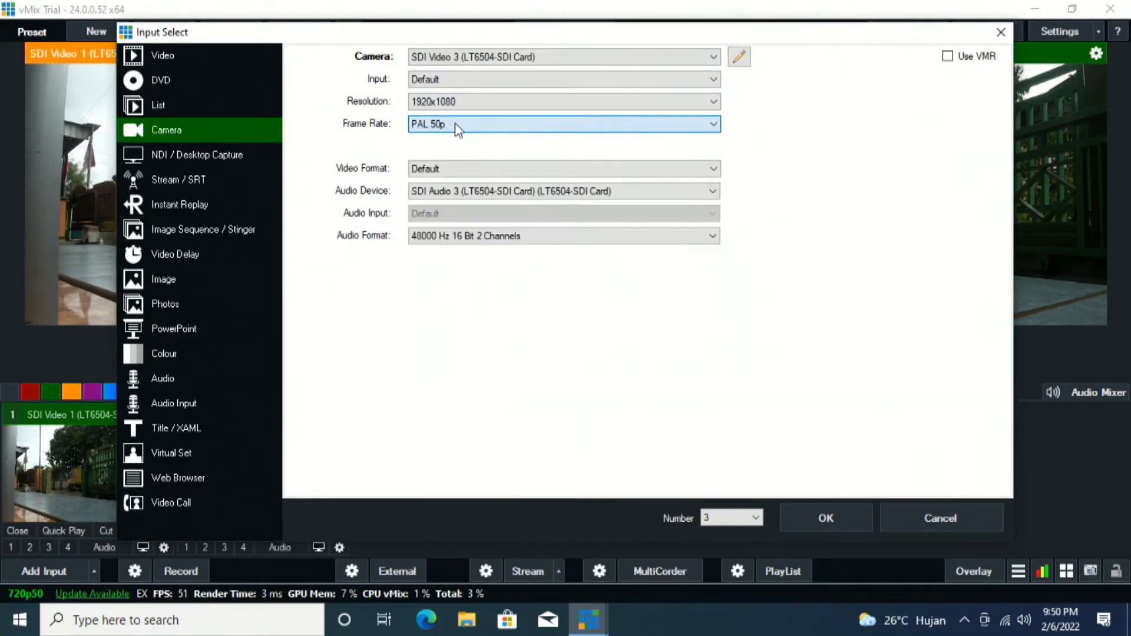
{"action": "left_click", "coordinate": [483, 190]}
{"action": "left_click", "coordinate": [436, 214]}
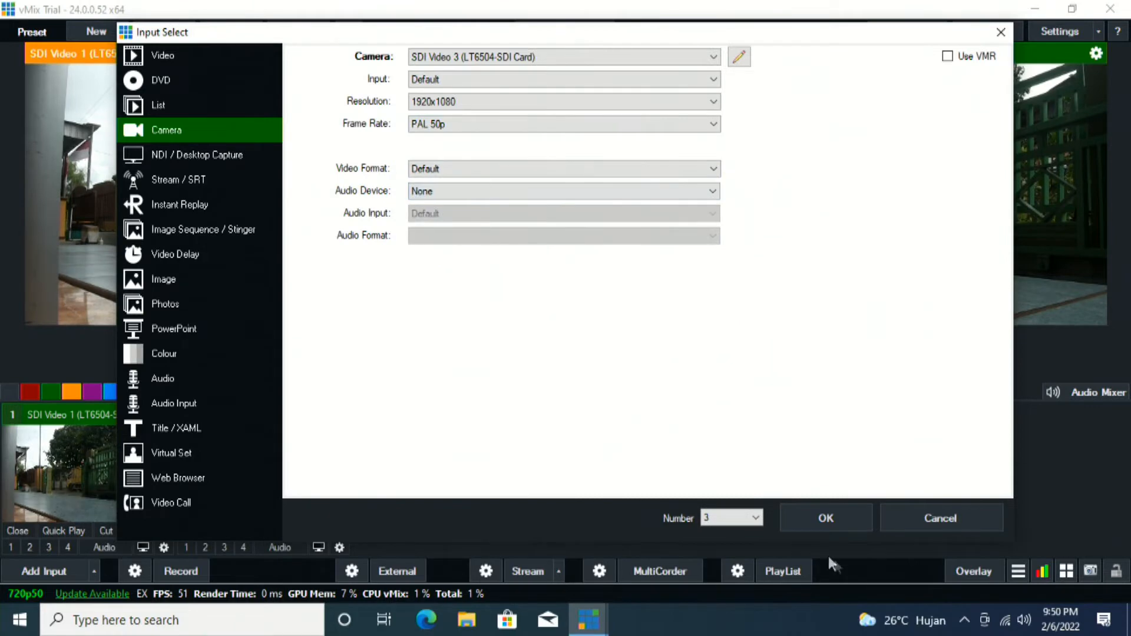
{"action": "left_click", "coordinate": [836, 517]}
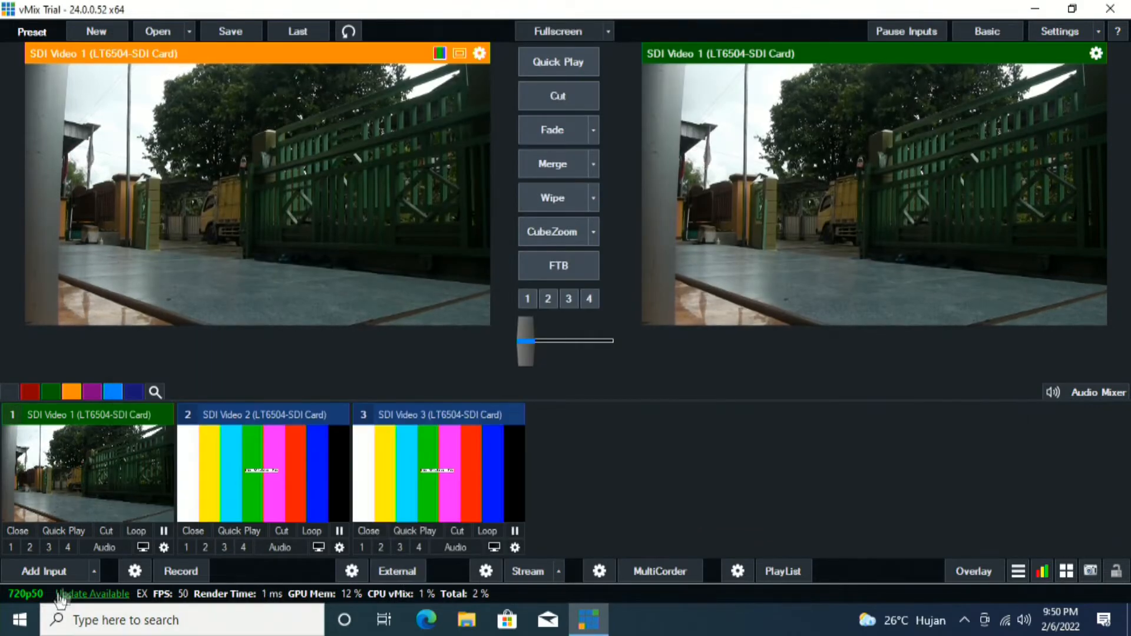
- Add a camera input from SDI Video 4 (LT6504-SDI Card) with its audio device set to None
{"action": "left_click", "coordinate": [71, 569]}
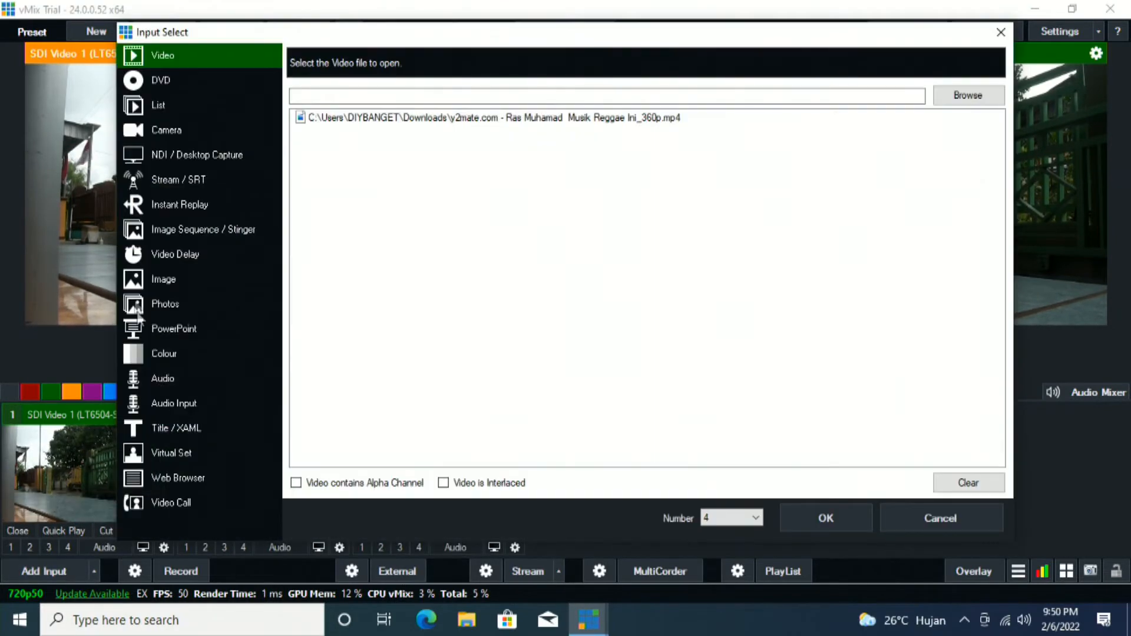
{"action": "left_click", "coordinate": [177, 129]}
{"action": "left_click", "coordinate": [505, 56]}
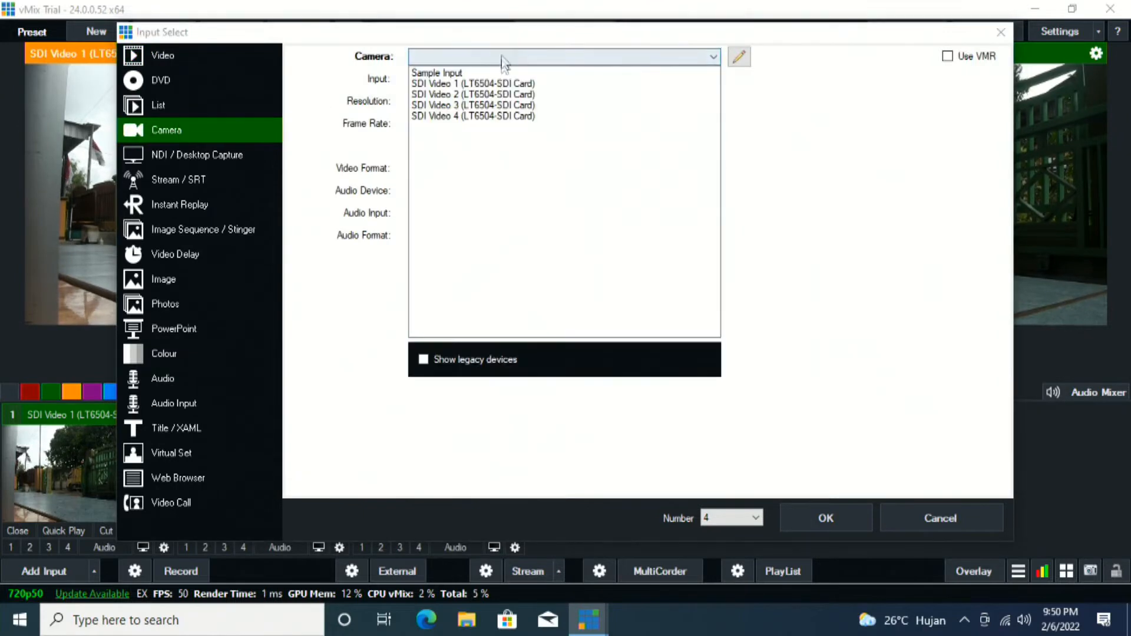
{"action": "left_click", "coordinate": [490, 115]}
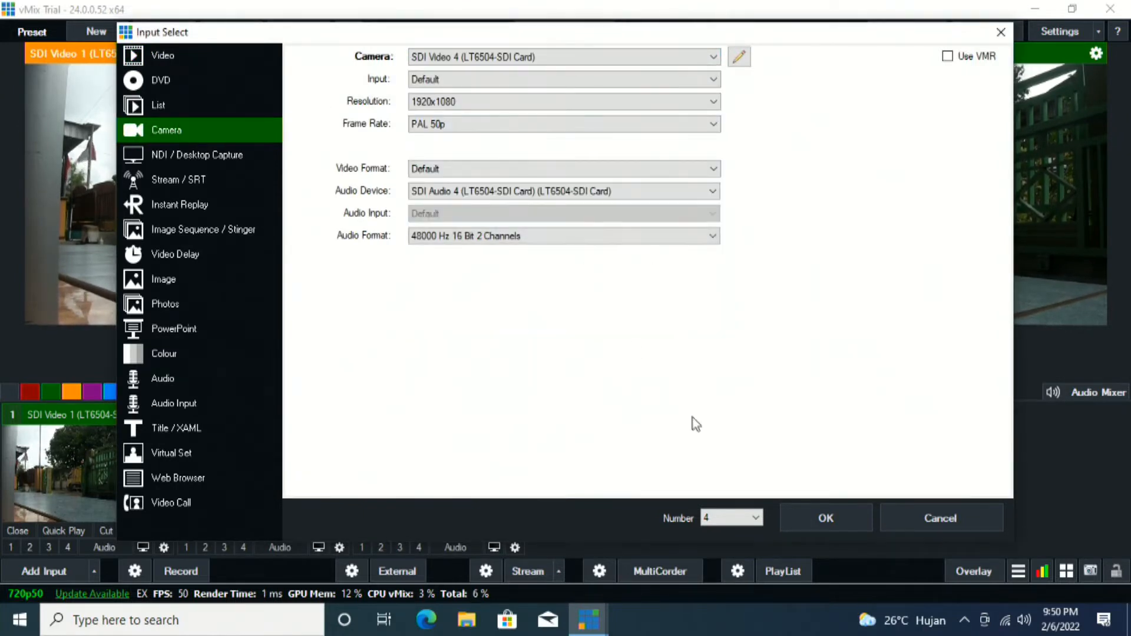
{"action": "left_click", "coordinate": [496, 190]}
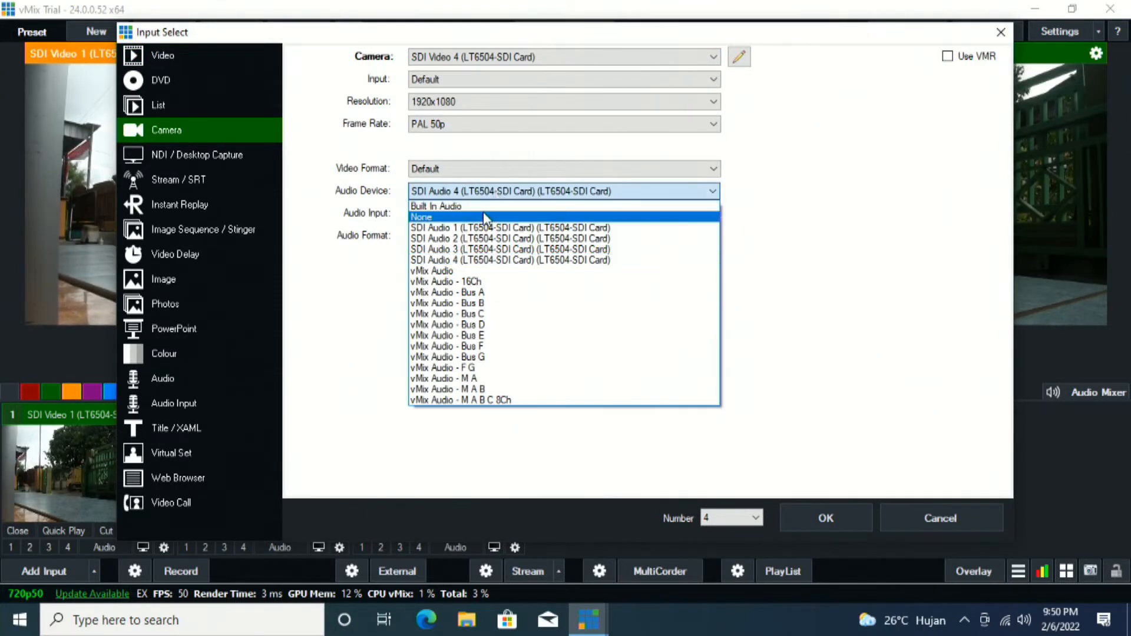
{"action": "left_click", "coordinate": [483, 213]}
{"action": "left_click", "coordinate": [829, 512]}
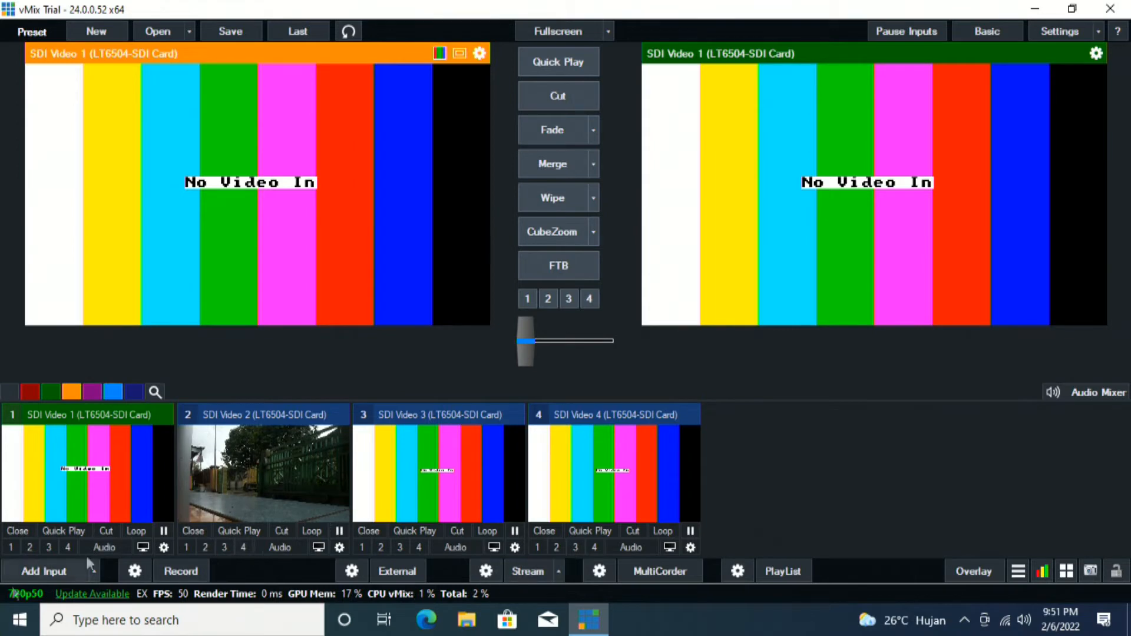
- Add a separate audio input that uses vMix Audio as its device
{"action": "left_click", "coordinate": [64, 570]}
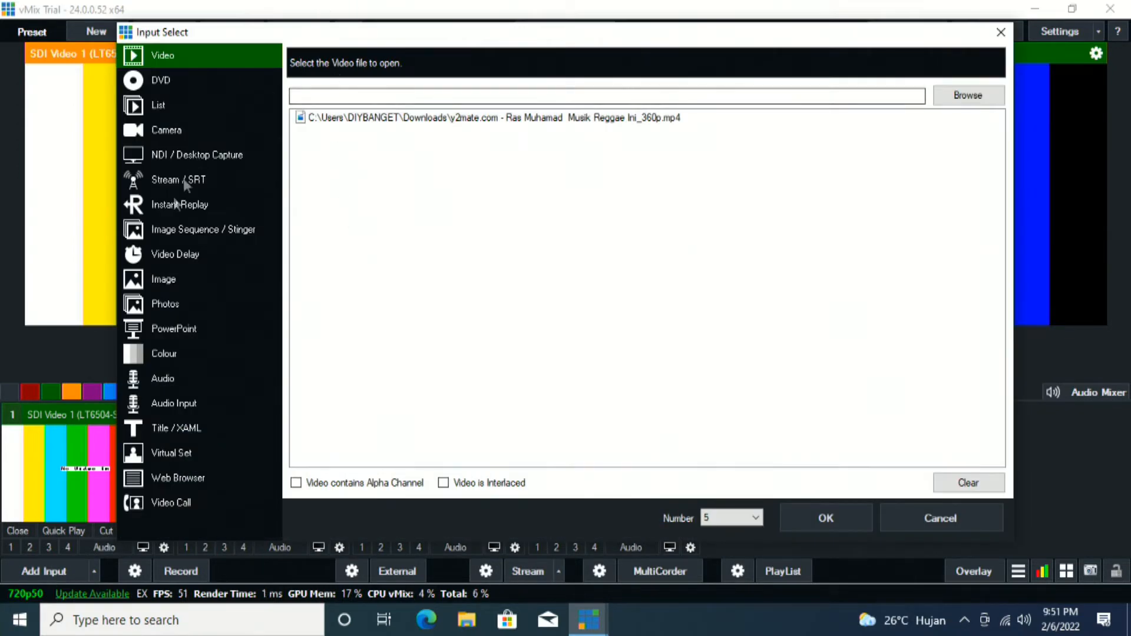
{"action": "left_click", "coordinate": [203, 404]}
{"action": "left_click", "coordinate": [471, 66]}
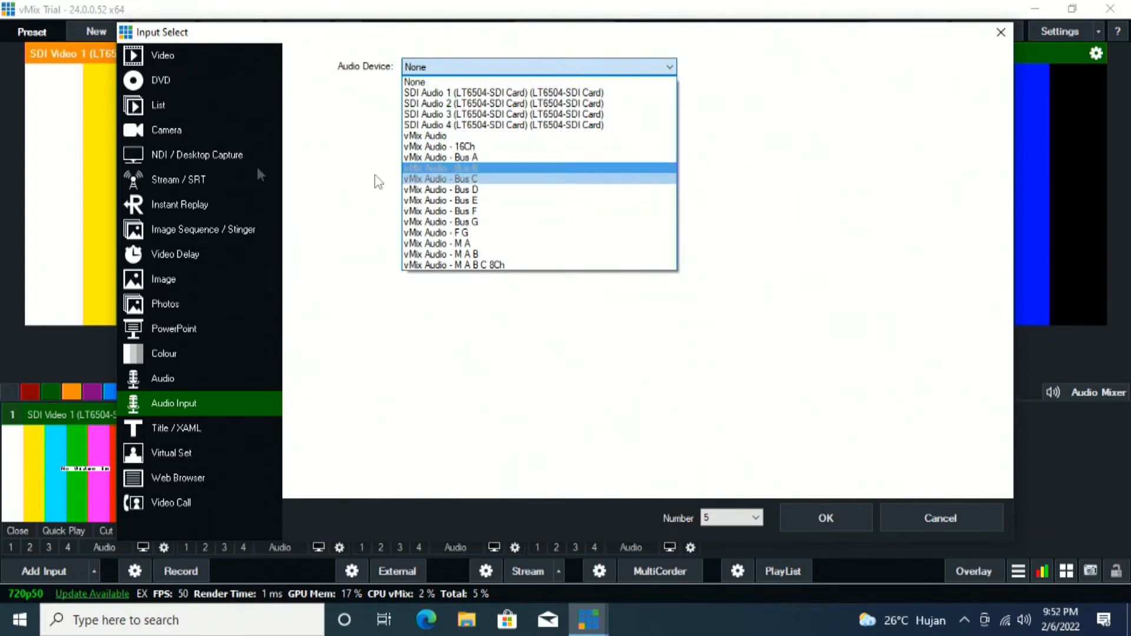
{"action": "left_click", "coordinate": [456, 136]}
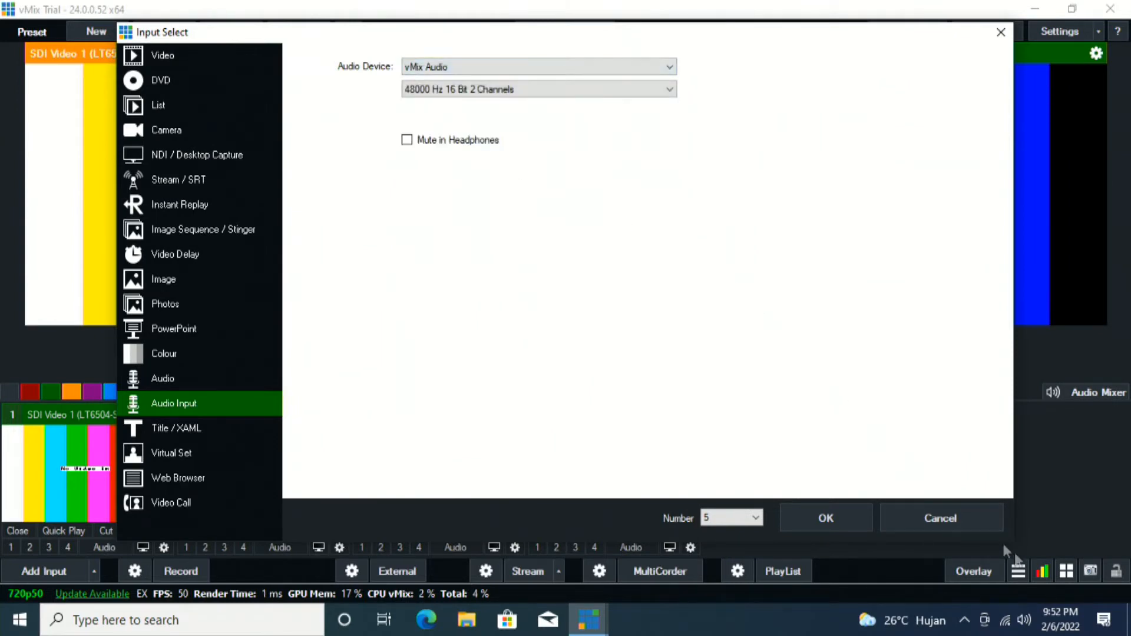
{"action": "left_click", "coordinate": [836, 523]}
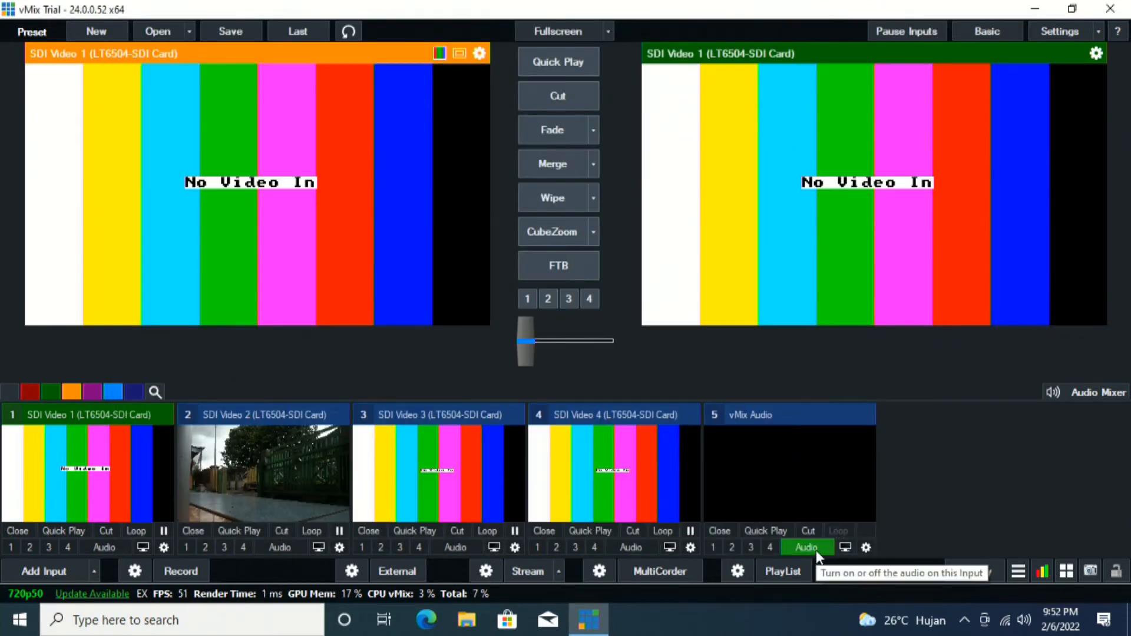
- Switch the preview among the SDI Video 2, SDI Video 3 and SDI Video 4 inputs to check their pictures
{"action": "left_click", "coordinate": [199, 460]}
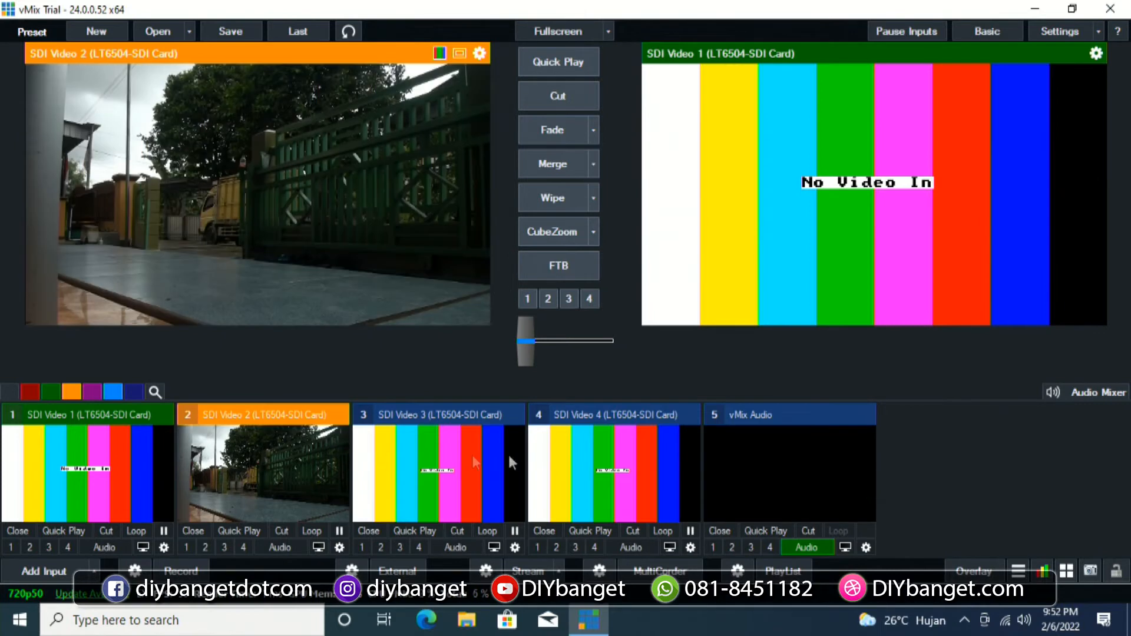
{"action": "left_click", "coordinate": [539, 462]}
{"action": "left_click", "coordinate": [454, 462]}
{"action": "left_click", "coordinate": [283, 465]}
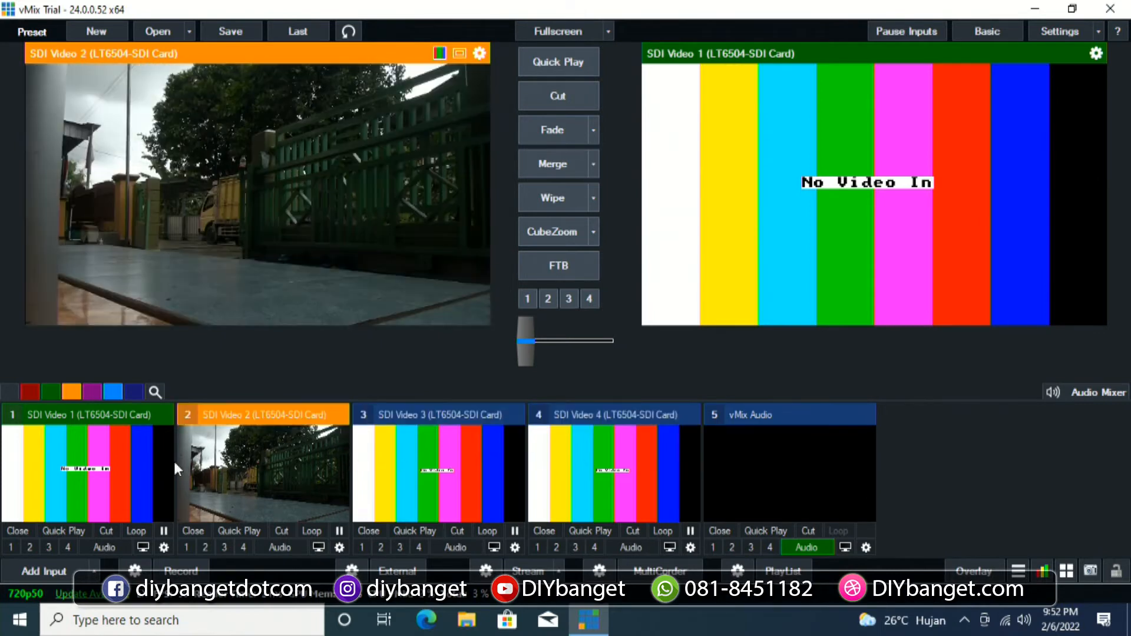
{"action": "left_click", "coordinate": [634, 461]}
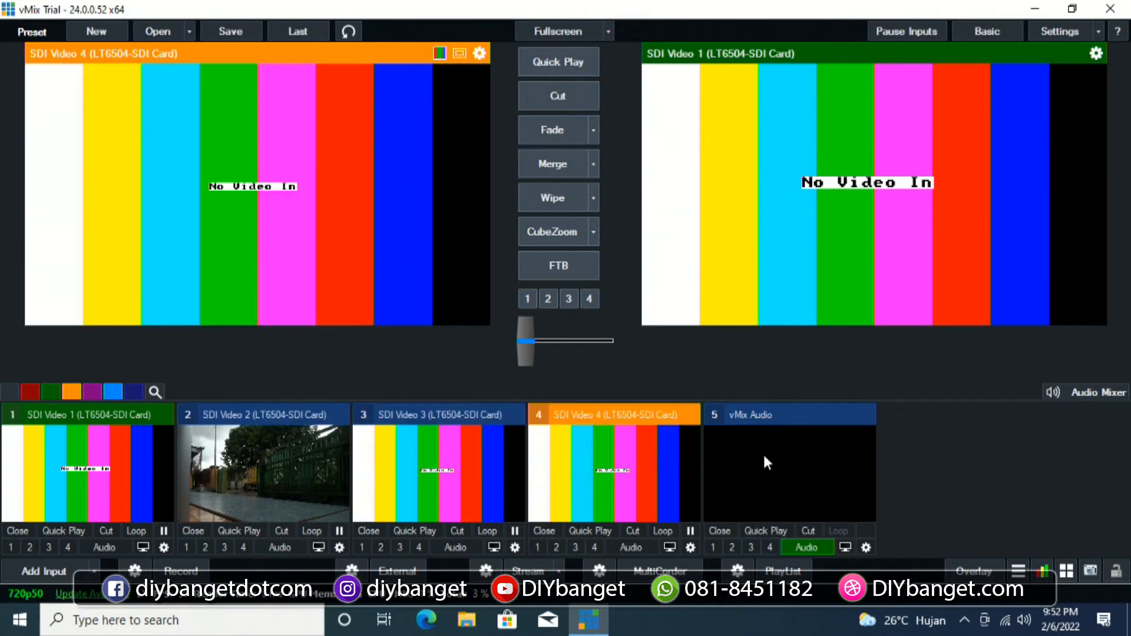
- Remove the vMix Audio input and all four SDI Video inputs
{"action": "left_click", "coordinate": [720, 530]}
{"action": "left_click", "coordinate": [535, 530]}
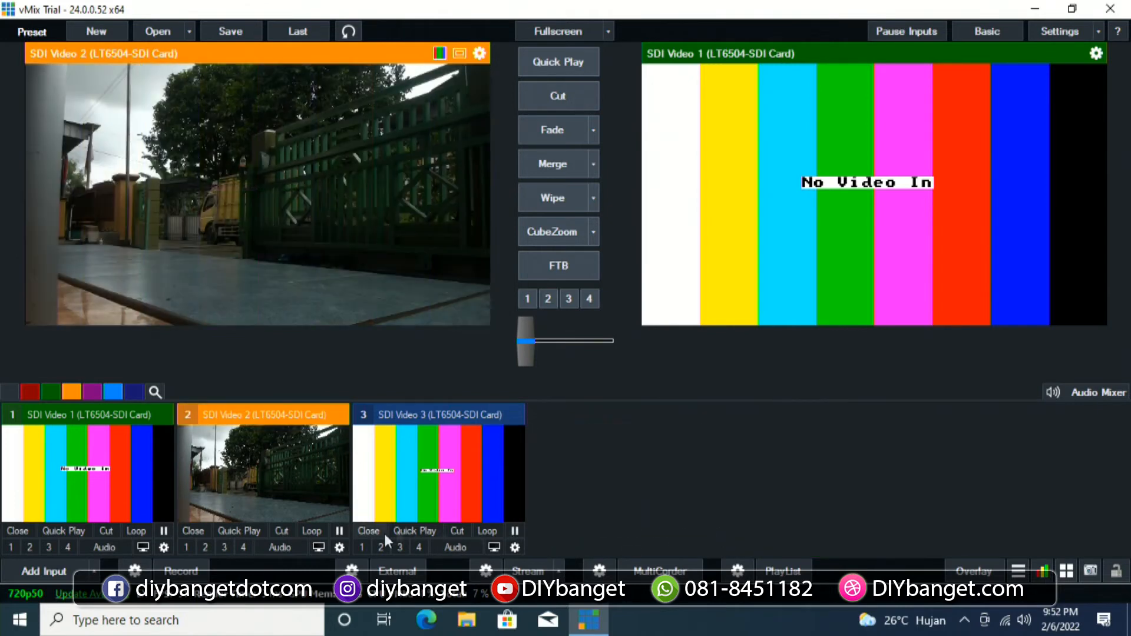
{"action": "left_click", "coordinate": [372, 532]}
{"action": "left_click", "coordinate": [202, 533]}
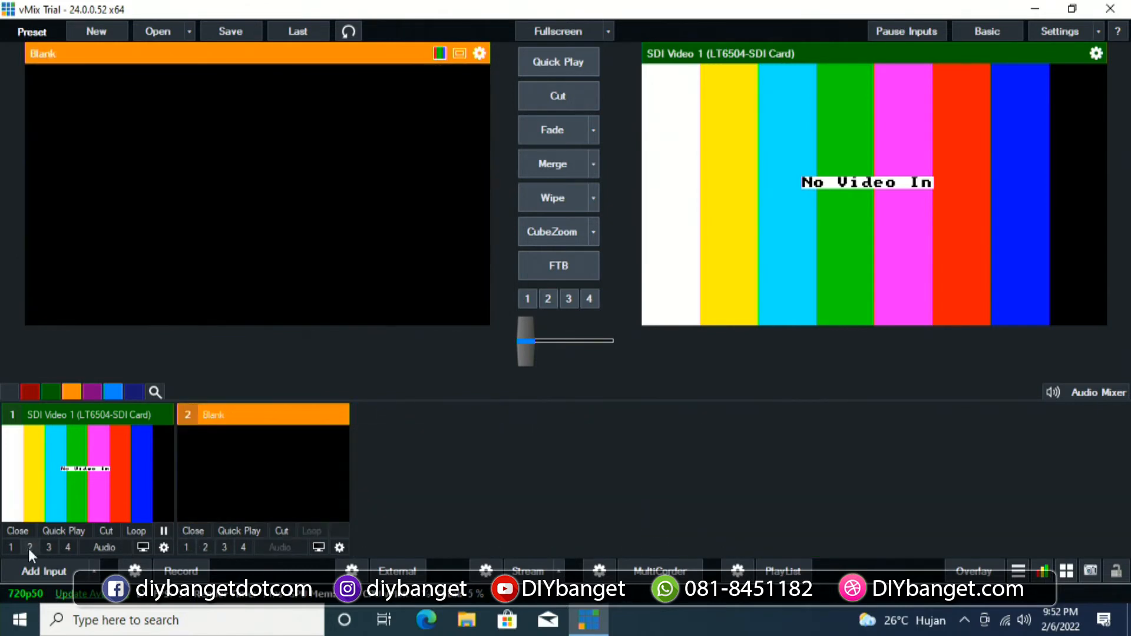
{"action": "left_click", "coordinate": [15, 532]}
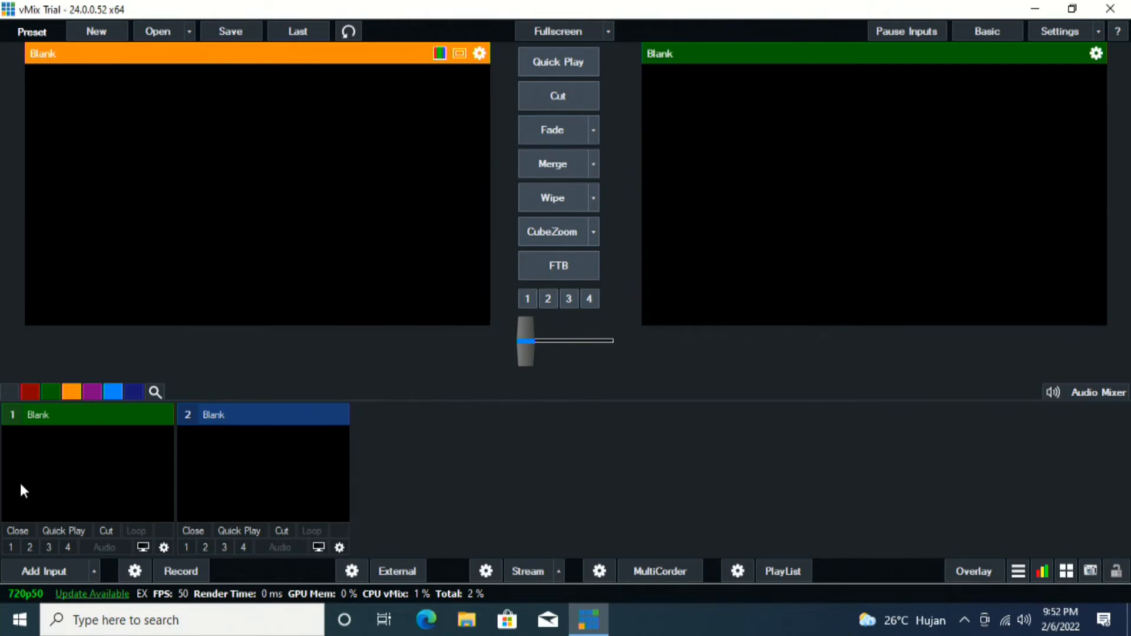
- Add a camera input from SDI Video 1 (LT6504-SDI Card) with SDI Audio 1 as its audio device
{"action": "left_click", "coordinate": [47, 571]}
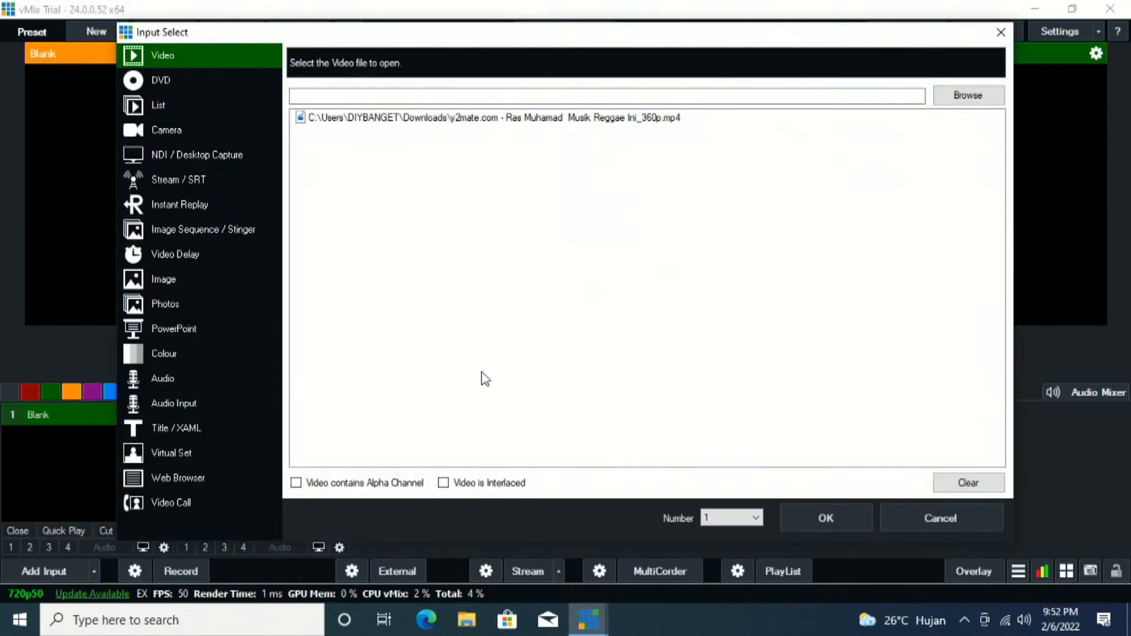
{"action": "left_click", "coordinate": [169, 130]}
{"action": "left_click", "coordinate": [447, 56]}
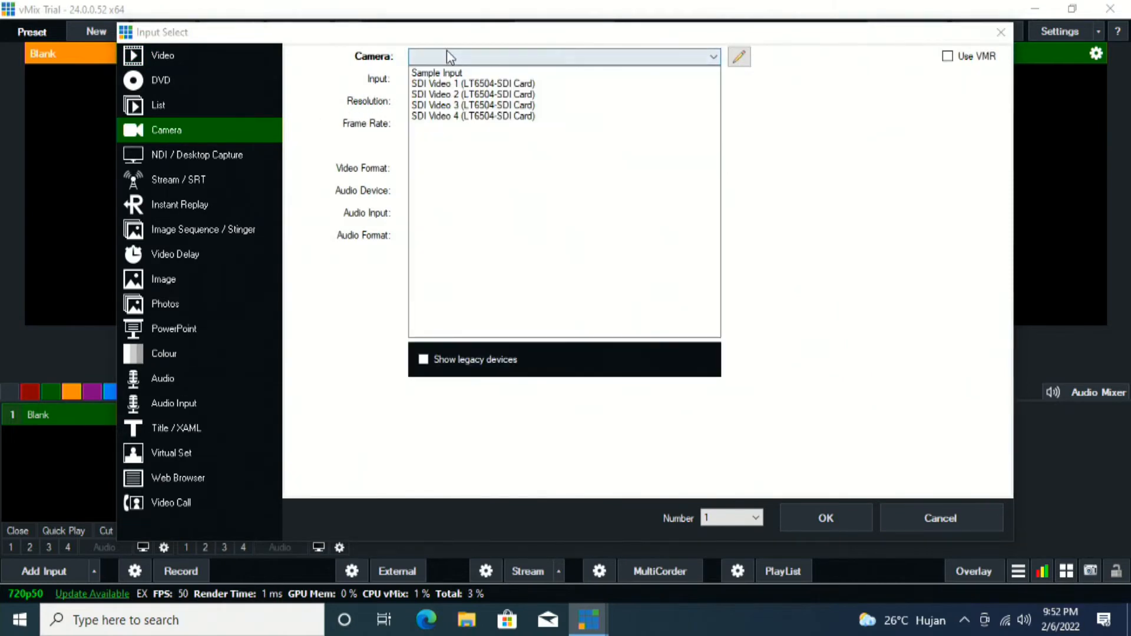
{"action": "left_click", "coordinate": [462, 84]}
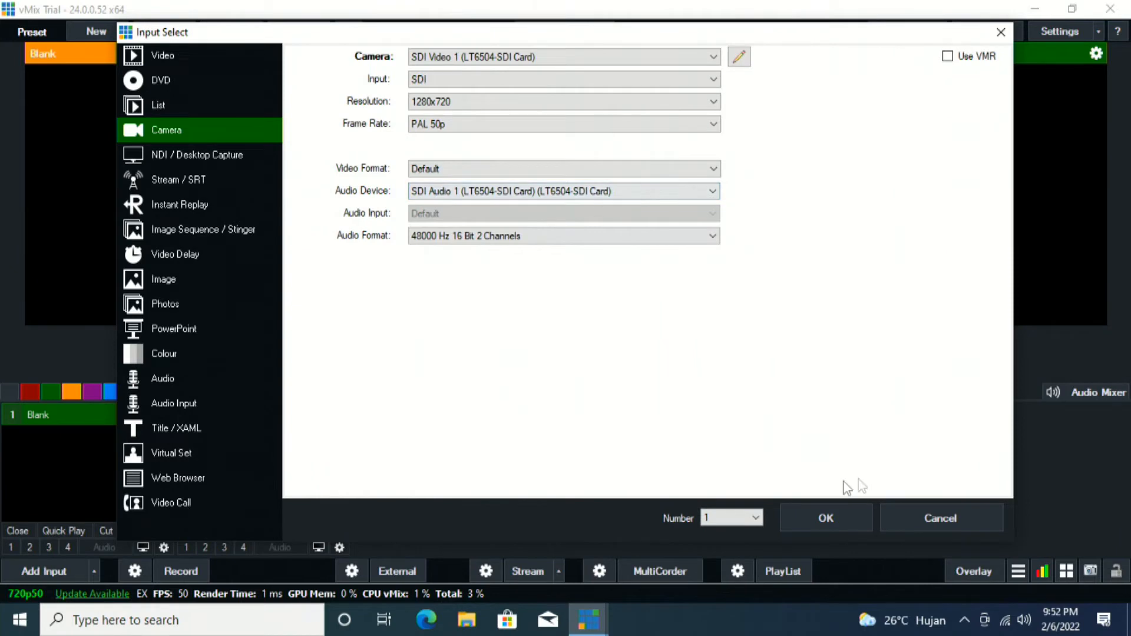
{"action": "left_click", "coordinate": [827, 518]}
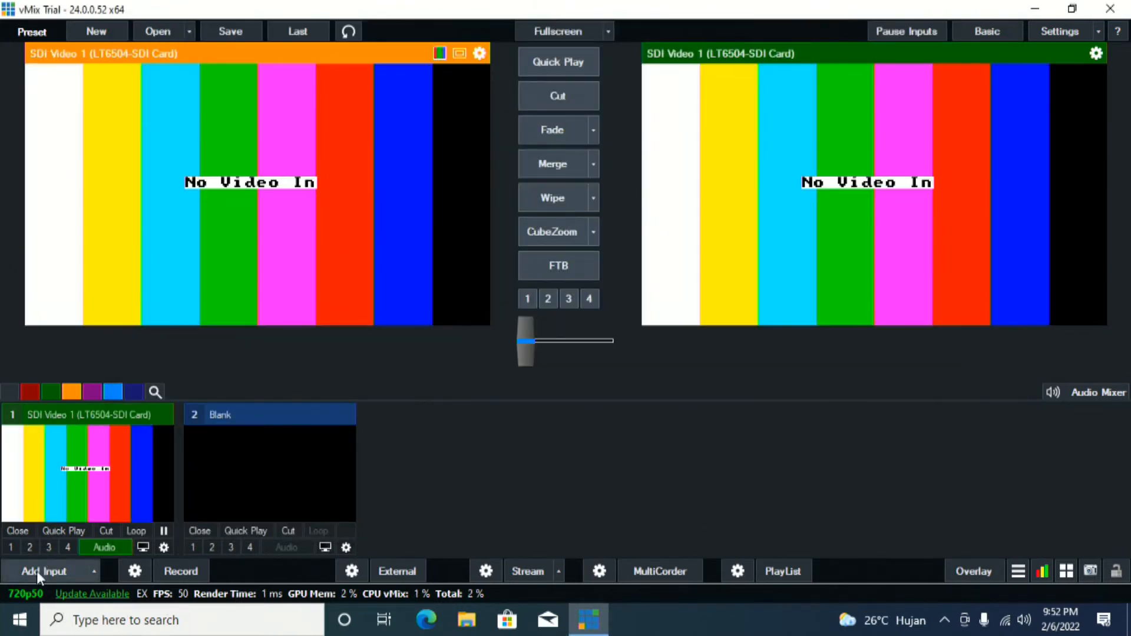
- Add a camera input from SDI Video 2 (LT6504-SDI Card)
{"action": "left_click", "coordinate": [37, 571]}
{"action": "left_click", "coordinate": [168, 131]}
{"action": "left_click", "coordinate": [594, 56]}
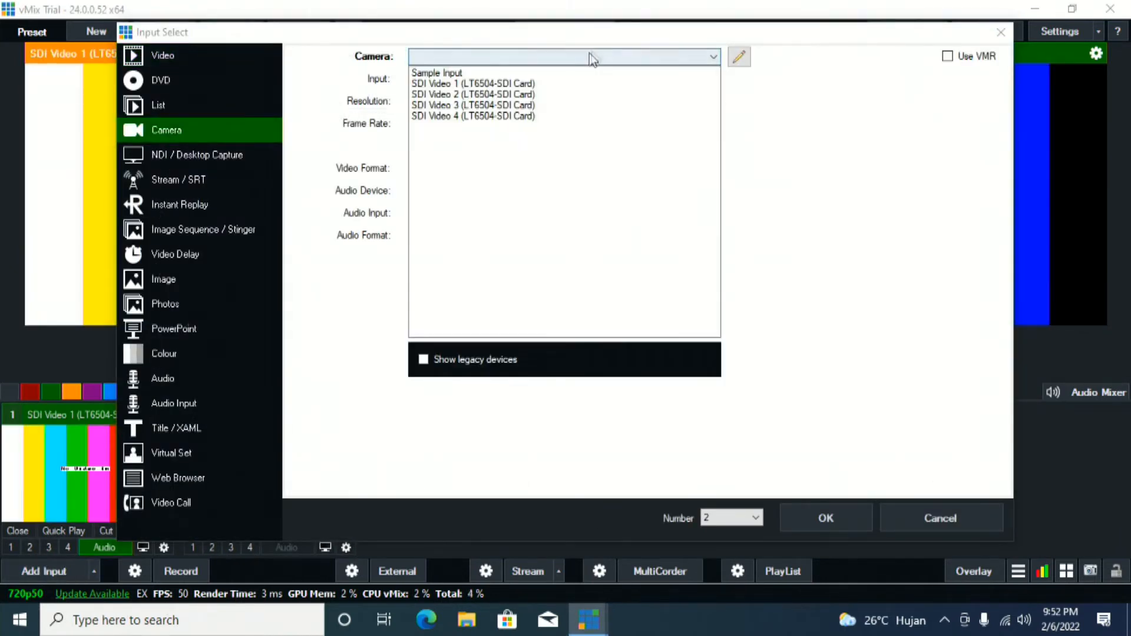
{"action": "left_click", "coordinate": [489, 94]}
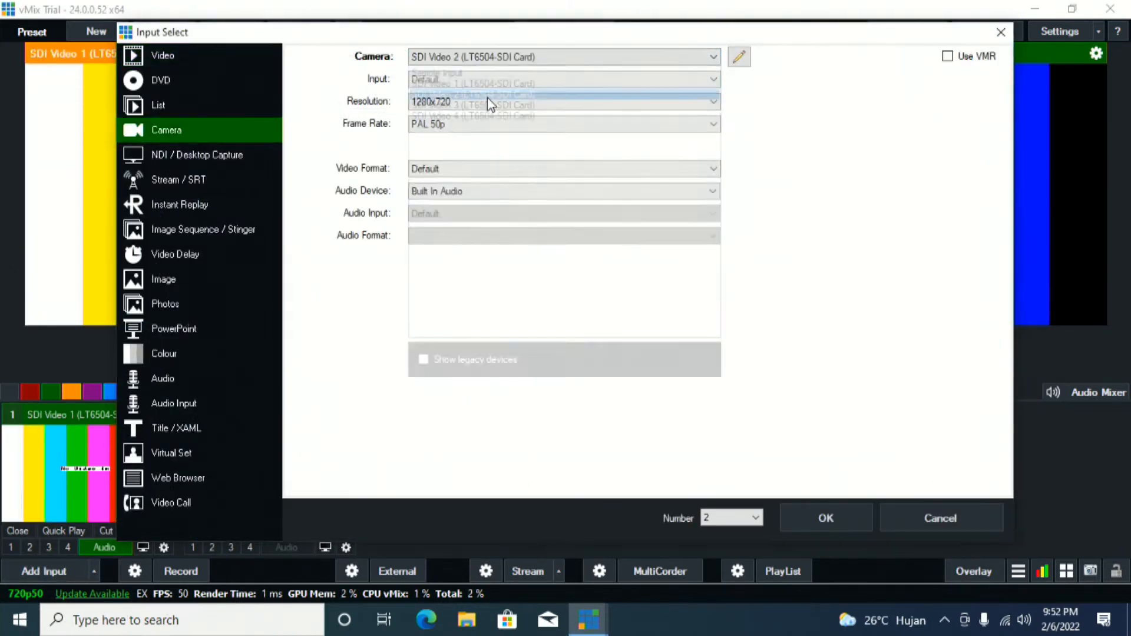
{"action": "left_click", "coordinate": [831, 514]}
- Add a camera input from SDI Video 3 (LT6504-SDI Card) with SDI Audio 3 as its audio device
{"action": "left_click", "coordinate": [41, 578]}
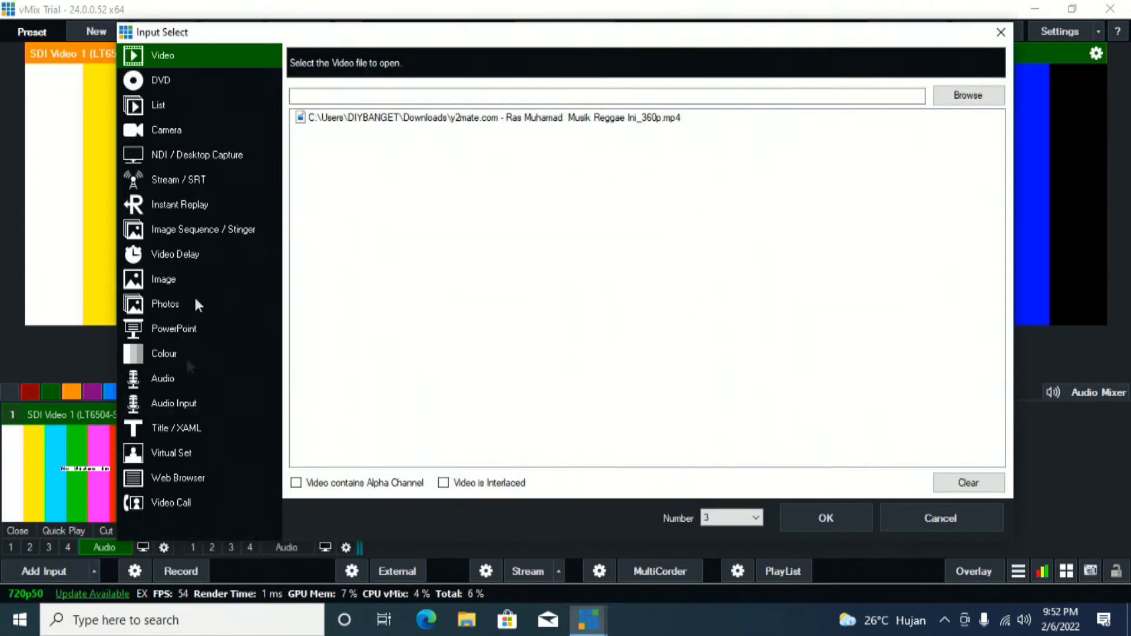
{"action": "left_click", "coordinate": [172, 129]}
{"action": "left_click", "coordinate": [524, 57]}
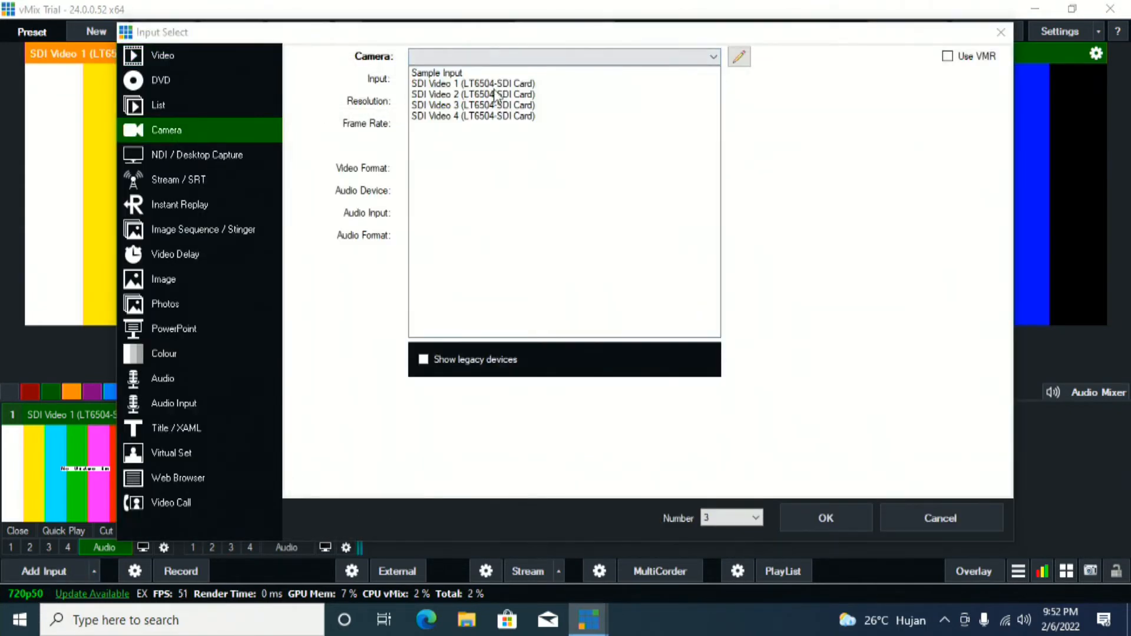
{"action": "left_click", "coordinate": [492, 106]}
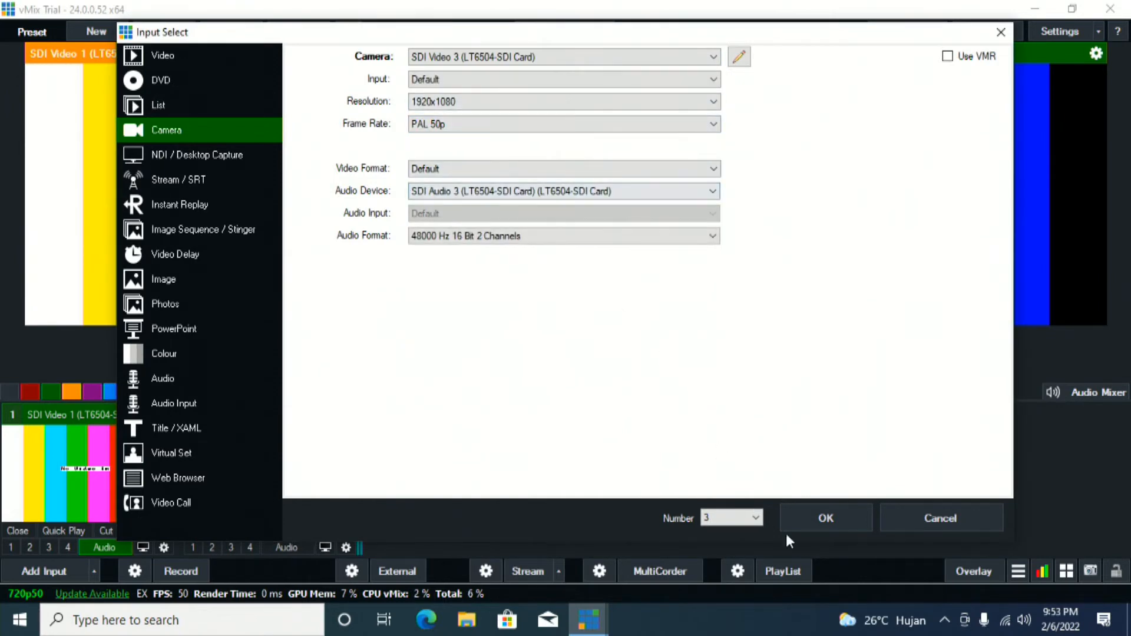
{"action": "left_click", "coordinate": [803, 508]}
- Add a camera input from SDI Video 4 (LT6504-SDI Card)
{"action": "left_click", "coordinate": [73, 572]}
{"action": "left_click", "coordinate": [186, 155]}
{"action": "left_click", "coordinate": [179, 136]}
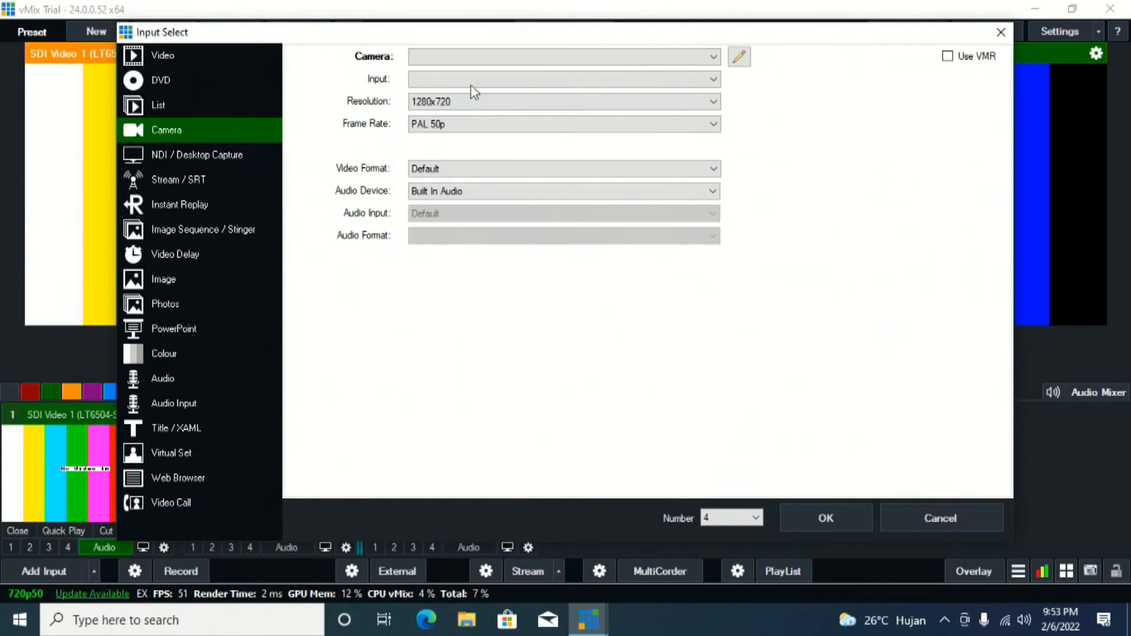
{"action": "left_click", "coordinate": [481, 58]}
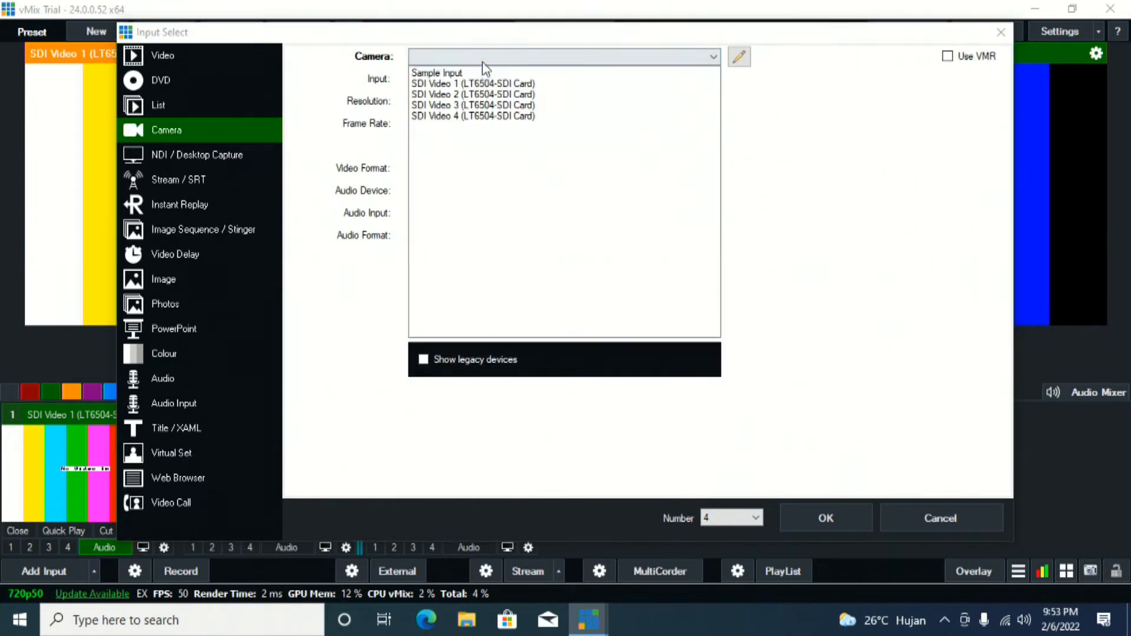
{"action": "left_click", "coordinate": [486, 117]}
{"action": "left_click", "coordinate": [819, 516]}
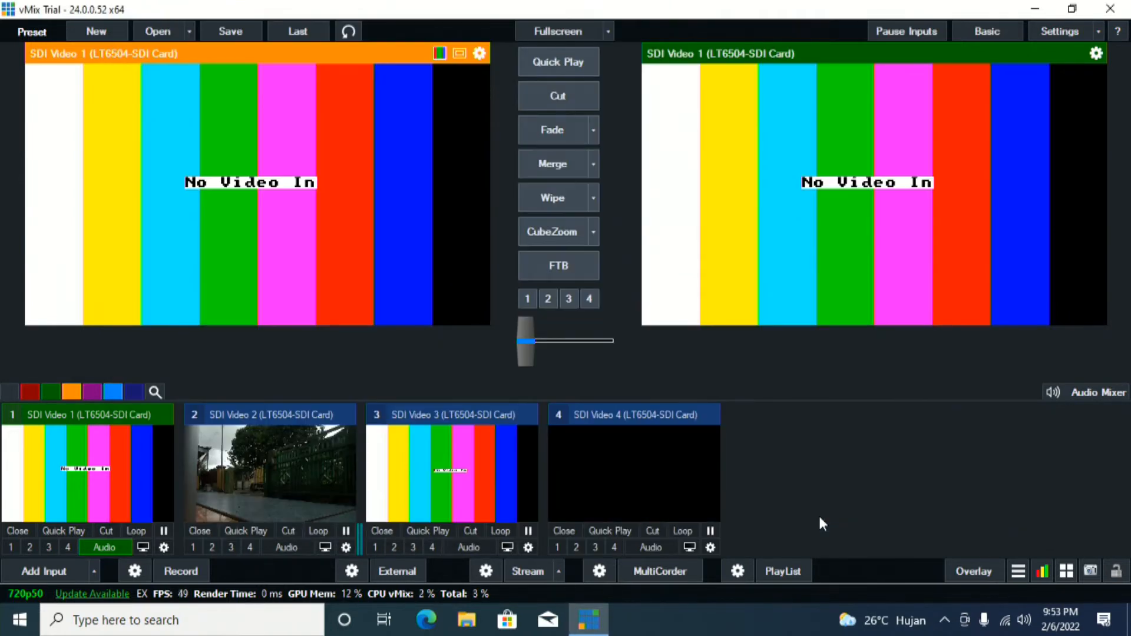
- Switch the live output repeatedly among the four SDI Video inputs to check how each channel's own audio follows its picture
{"action": "left_click", "coordinate": [303, 495]}
{"action": "key", "text": "1"}
{"action": "key", "text": "3"}
{"action": "key", "text": "4"}
{"action": "key", "text": "1"}
{"action": "key", "text": "2"}
{"action": "key", "text": "3"}
{"action": "key", "text": "4"}
{"action": "key", "text": "1"}
{"action": "key", "text": "2"}
{"action": "key", "text": "4"}
{"action": "key", "text": "3"}
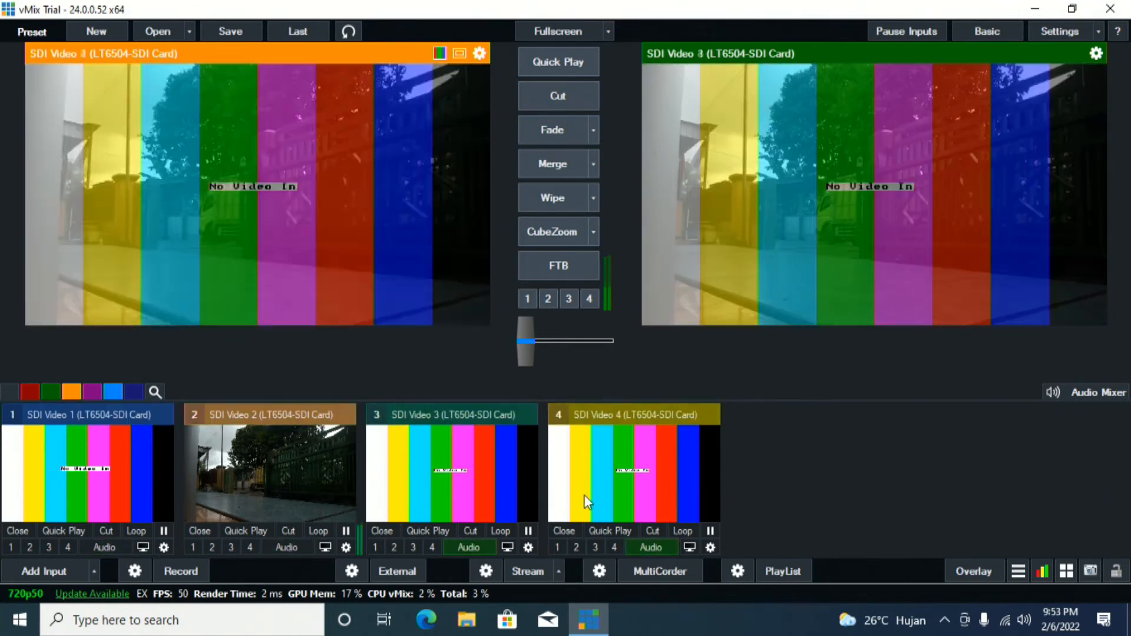
{"action": "key", "text": "1"}
{"action": "key", "text": "2"}
{"action": "key", "text": "3"}
{"action": "key", "text": "4"}
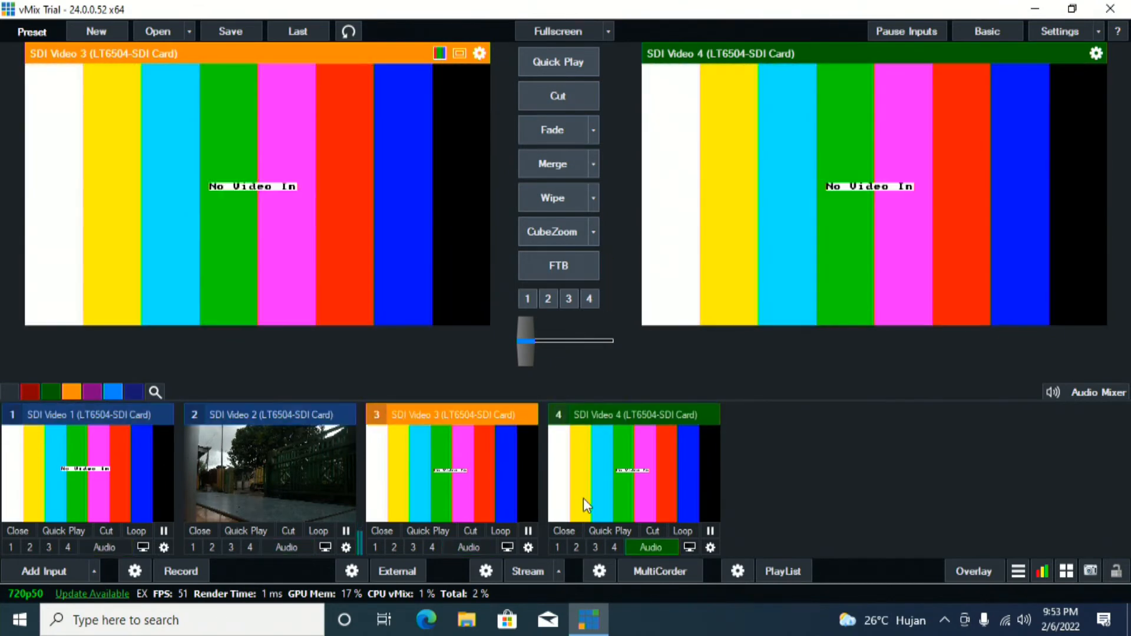
{"action": "key", "text": "1"}
{"action": "key", "text": "2"}
{"action": "key", "text": "4"}
{"action": "left_click", "coordinate": [583, 497]}
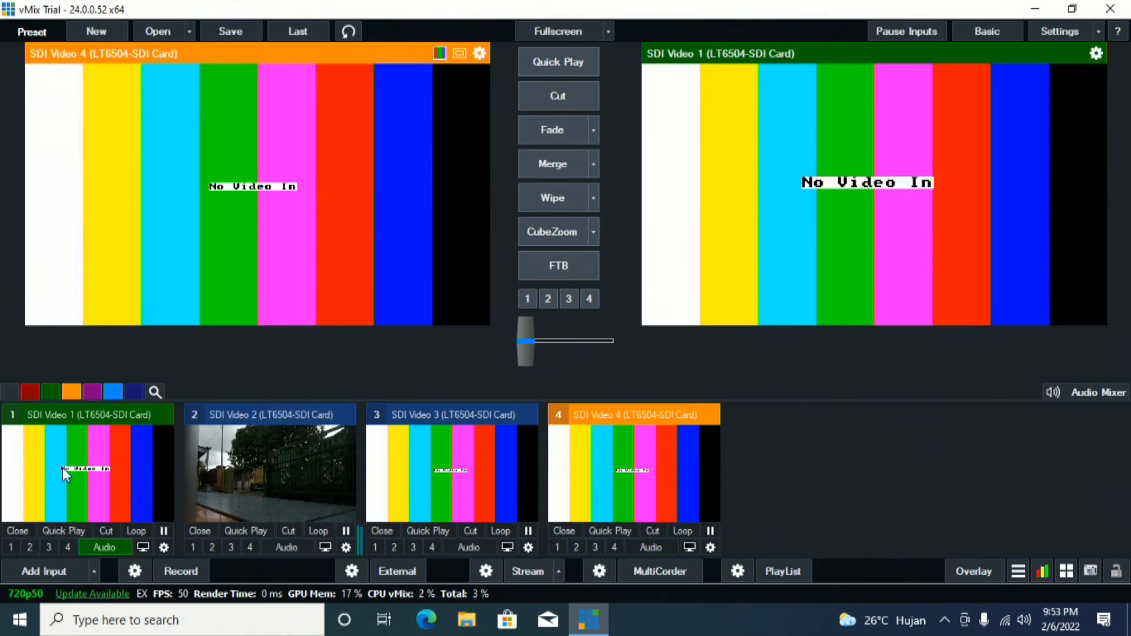
{"action": "left_click", "coordinate": [232, 487]}
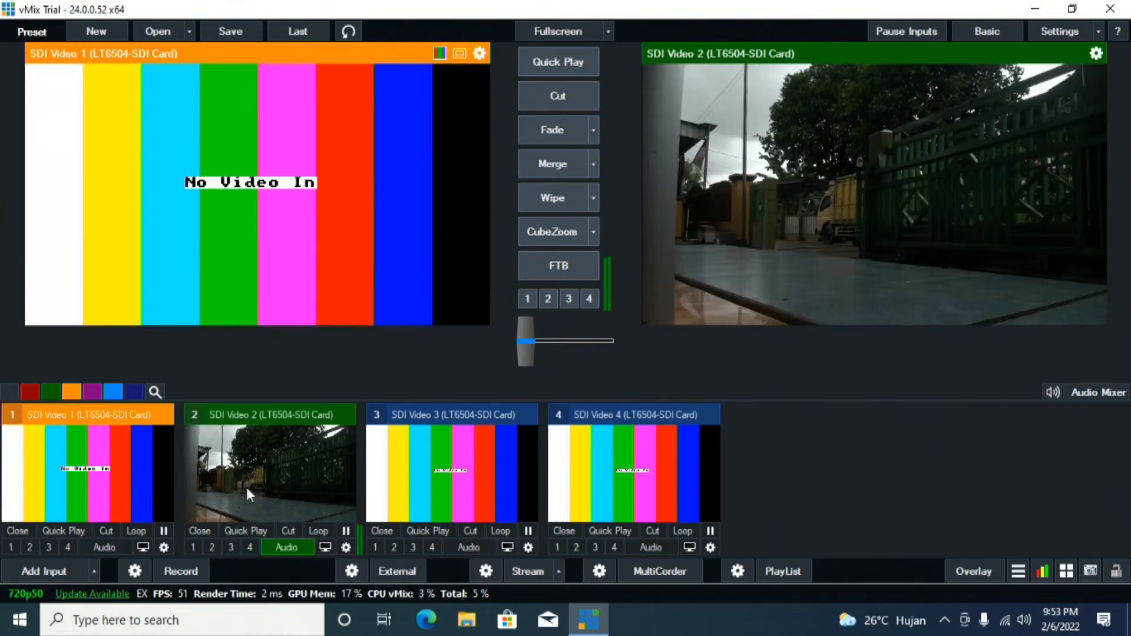
{"action": "left_click", "coordinate": [514, 481]}
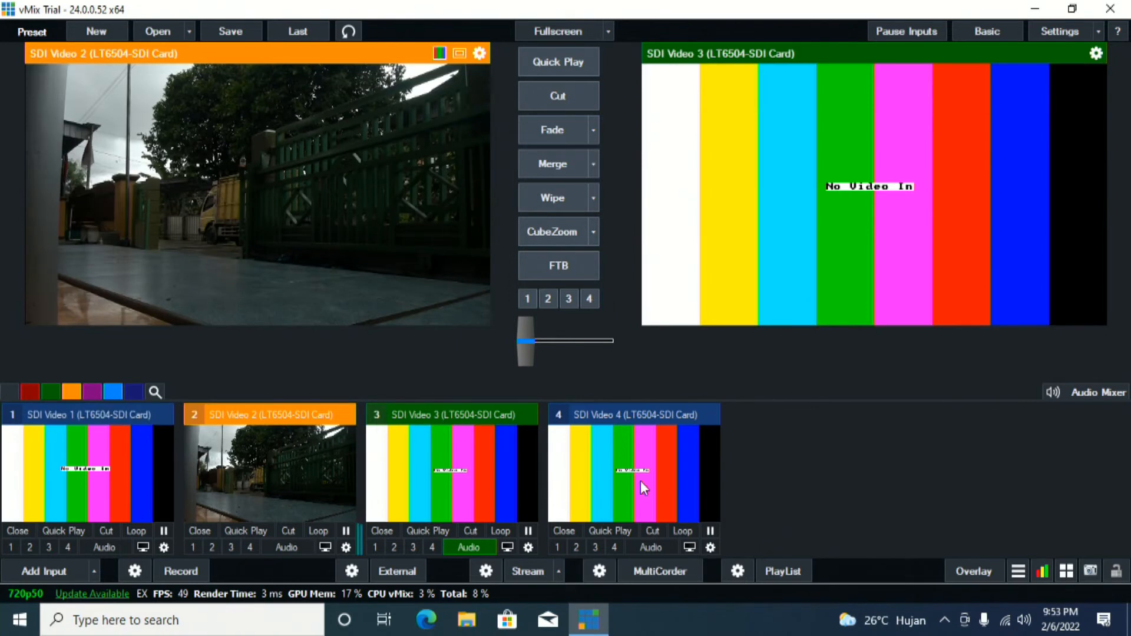
{"action": "key", "text": "1"}
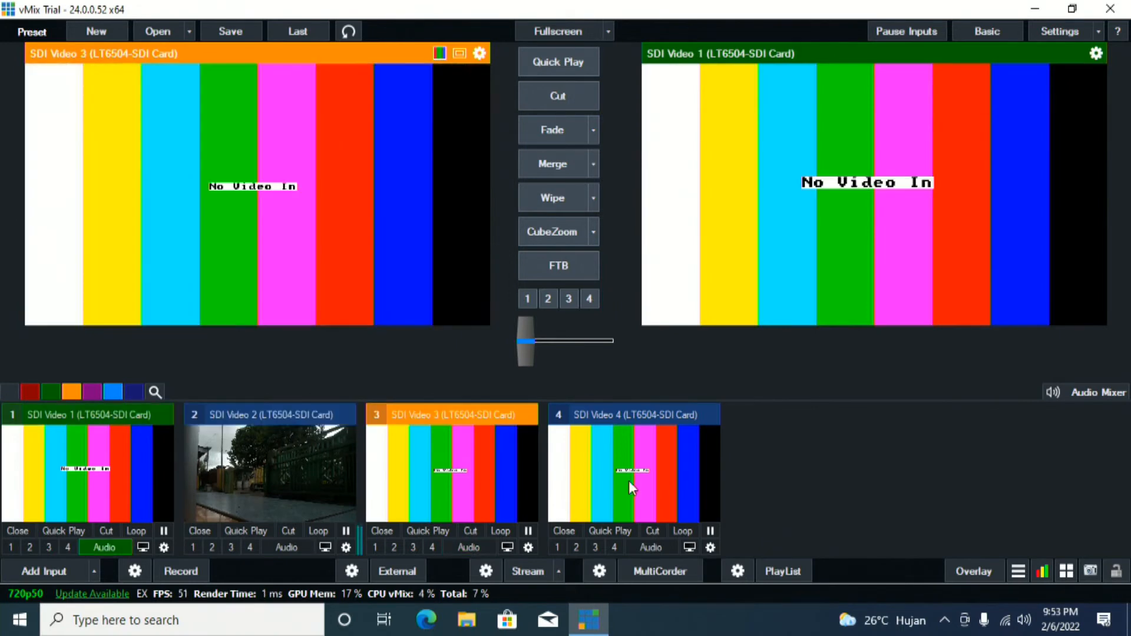
- Add a separate audio input that uses vMix Audio as its device
{"action": "left_click", "coordinate": [34, 571]}
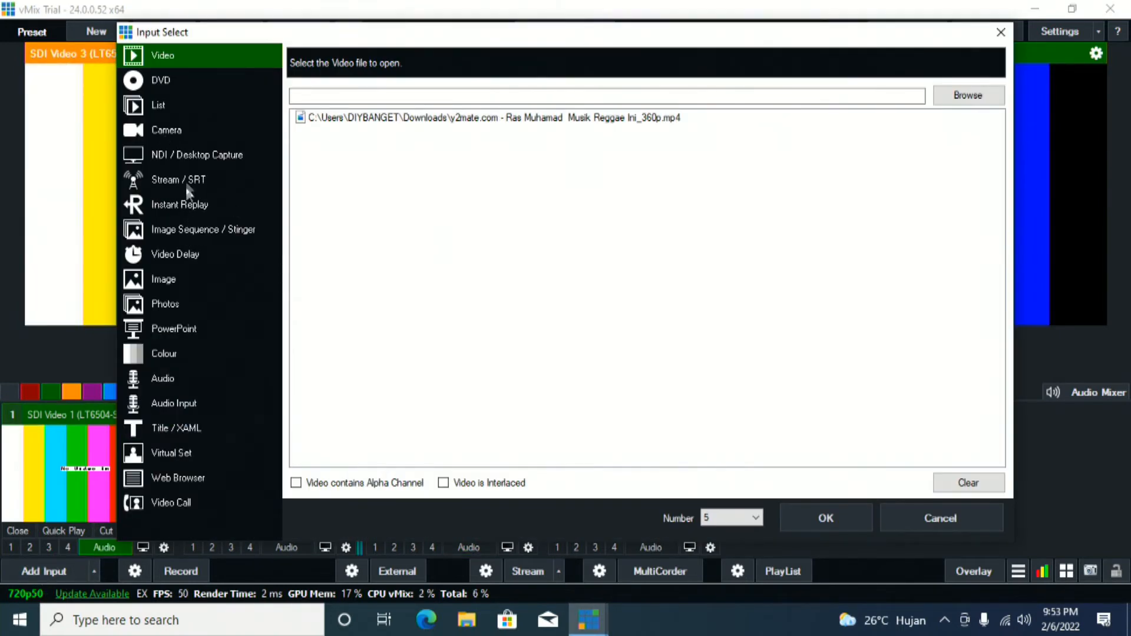
{"action": "left_click", "coordinate": [190, 405]}
{"action": "left_click", "coordinate": [488, 67]}
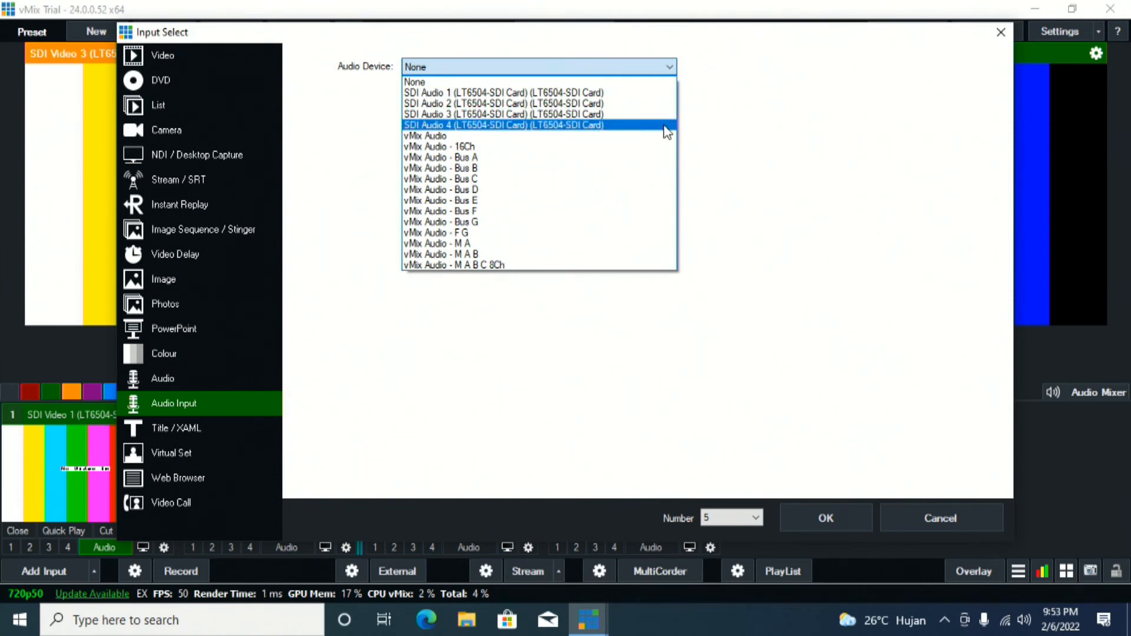
{"action": "left_click", "coordinate": [478, 137]}
{"action": "left_click", "coordinate": [811, 510]}
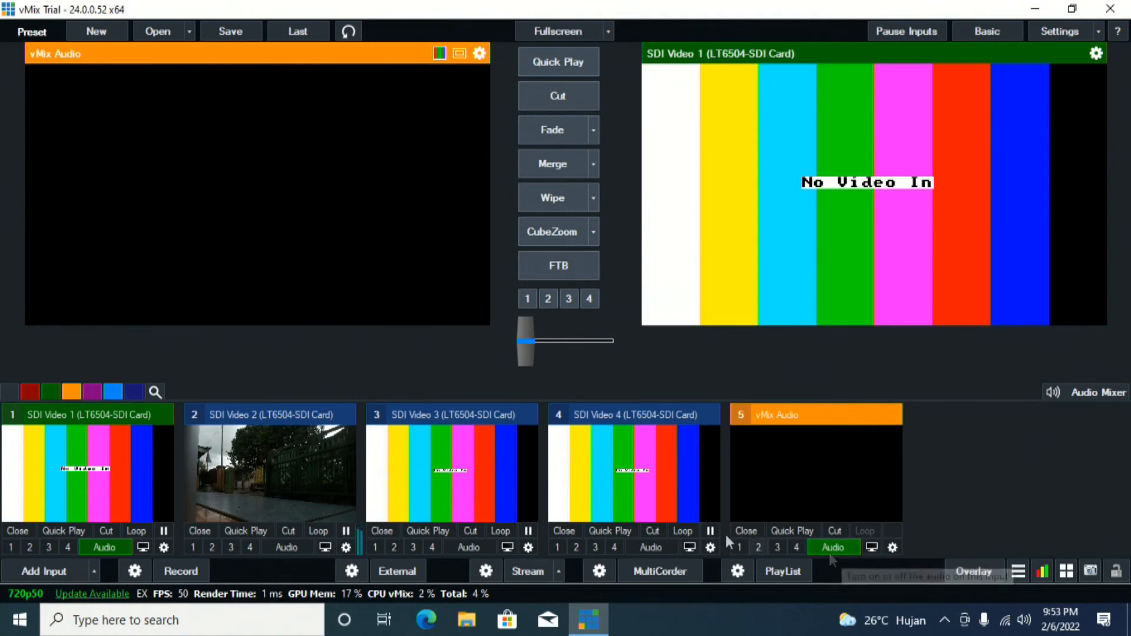
- Switch the live output among the four SDI Video inputs to compare their channel audio with the separate vMix Audio input
{"action": "left_click", "coordinate": [298, 486]}
{"action": "left_click", "coordinate": [505, 494]}
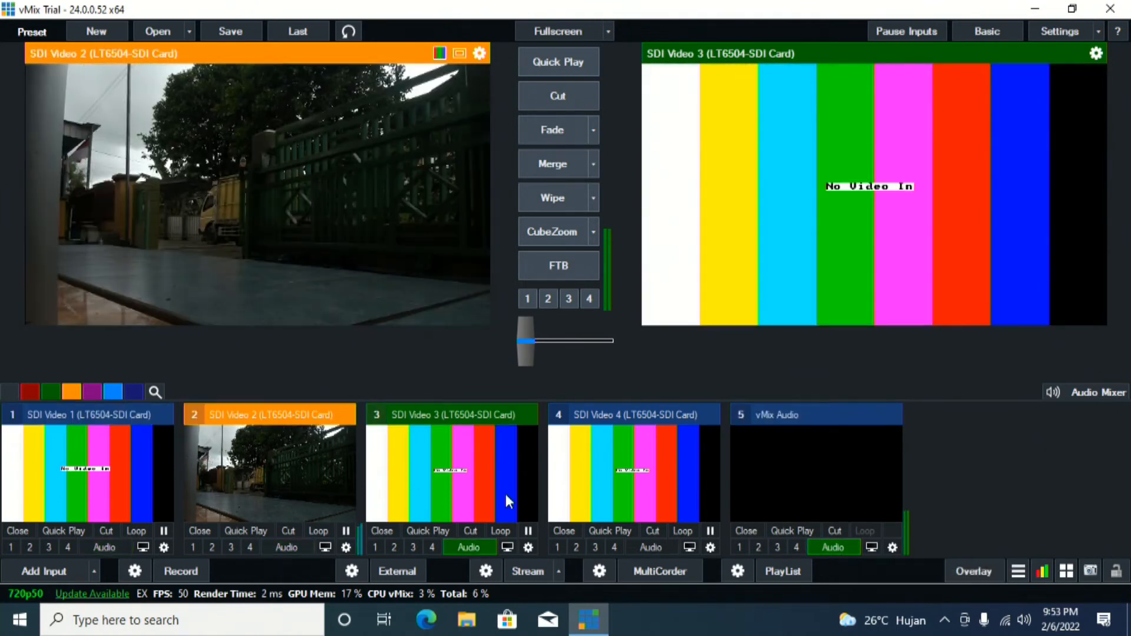
{"action": "key", "text": "4"}
{"action": "key", "text": "1"}
{"action": "key", "text": "2"}
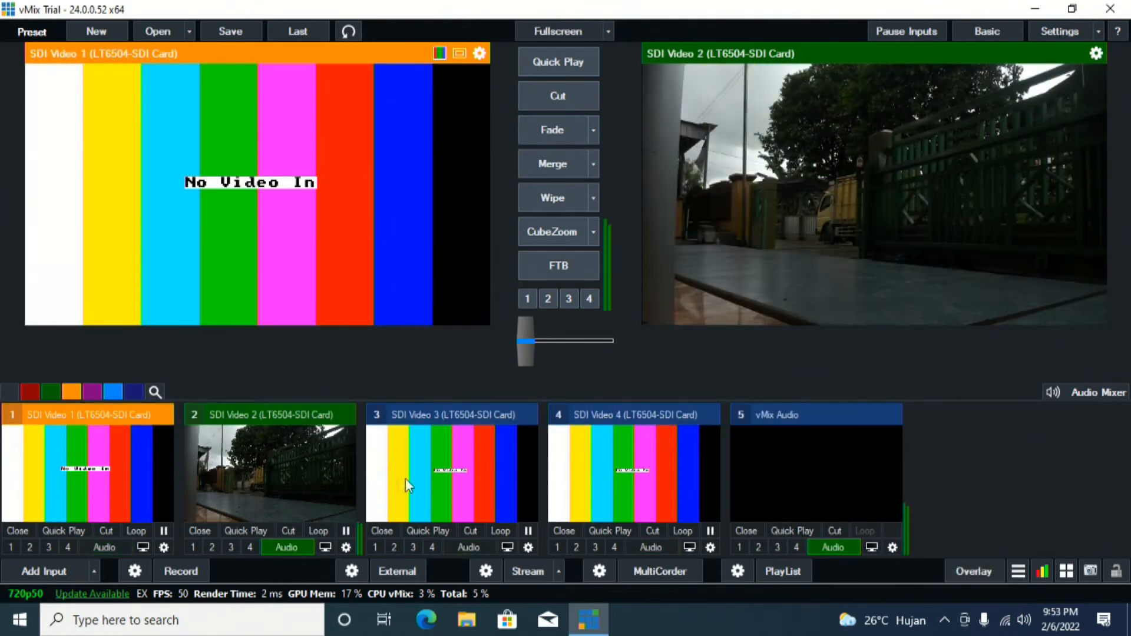
{"action": "key", "text": "4"}
{"action": "key", "text": "1"}
{"action": "key", "text": "2"}
{"action": "key", "text": "3"}
{"action": "key", "text": "4"}
{"action": "key", "text": "1"}
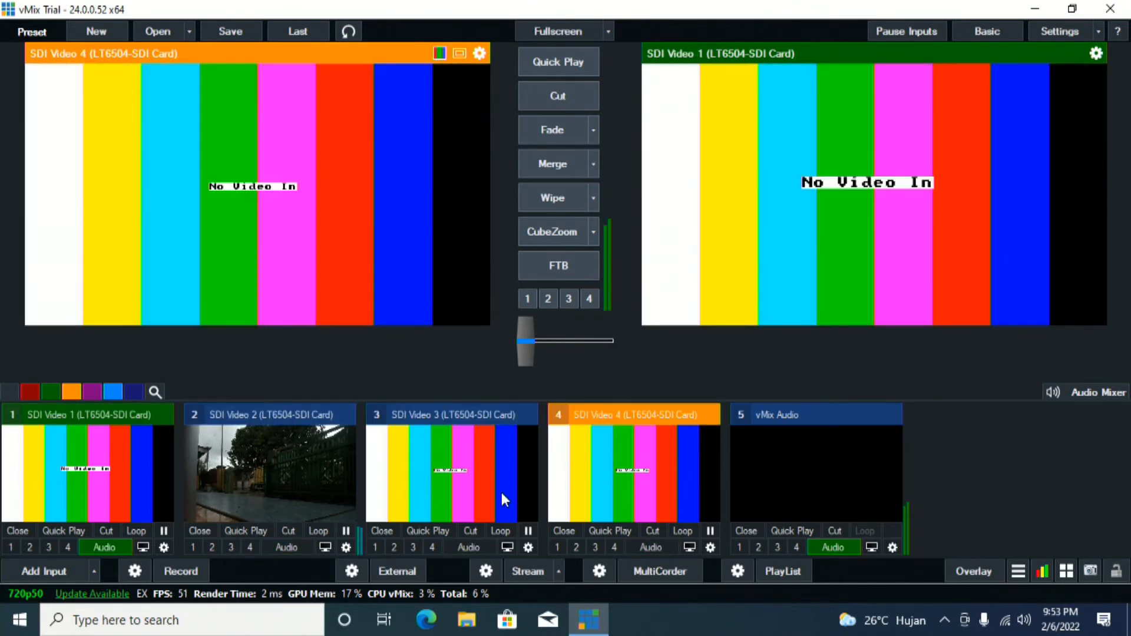
{"action": "key", "text": "2"}
{"action": "key", "text": "4"}
{"action": "key", "text": "1"}
- Turn off automatic audio mixing in the general settings of all four SDI Video inputs
{"action": "left_click", "coordinate": [164, 547]}
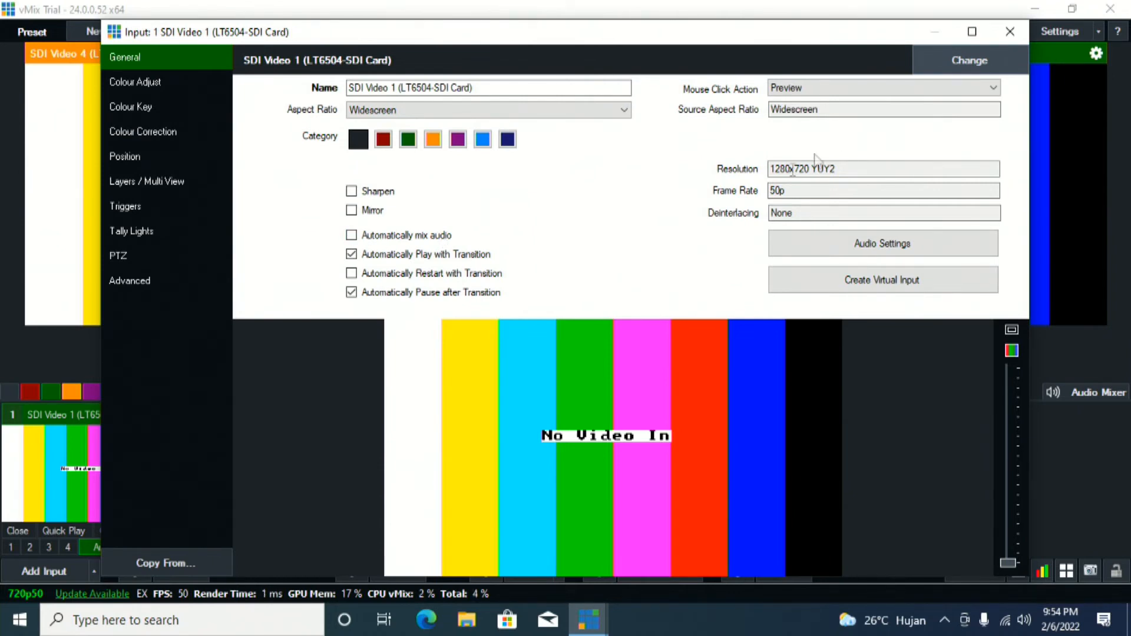
{"action": "left_click", "coordinate": [1010, 31]}
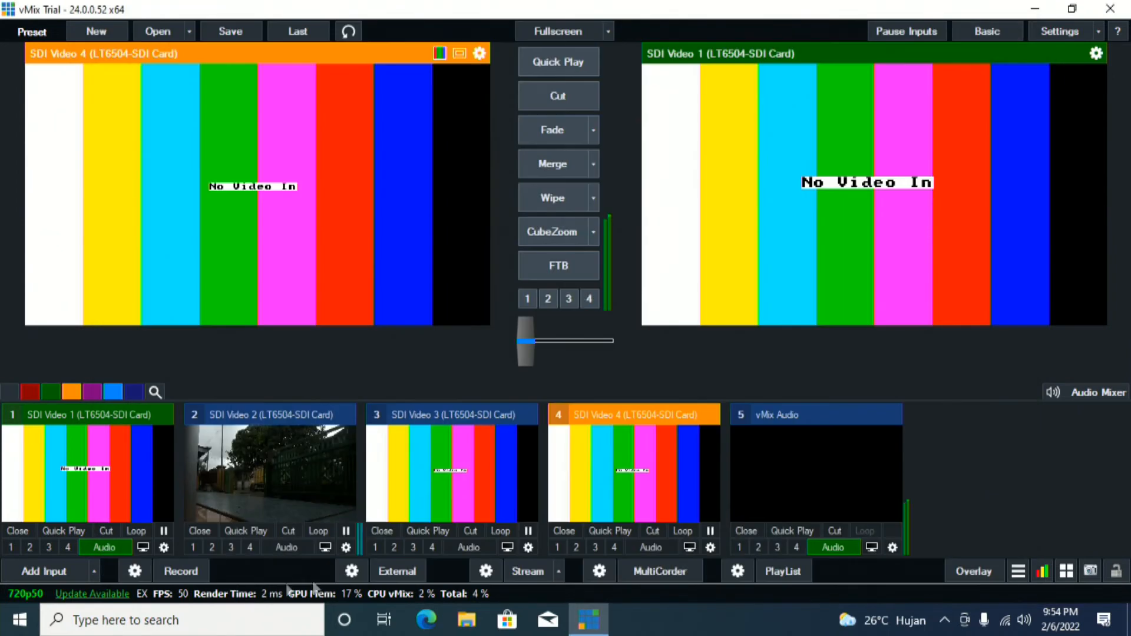
{"action": "left_click", "coordinate": [348, 547]}
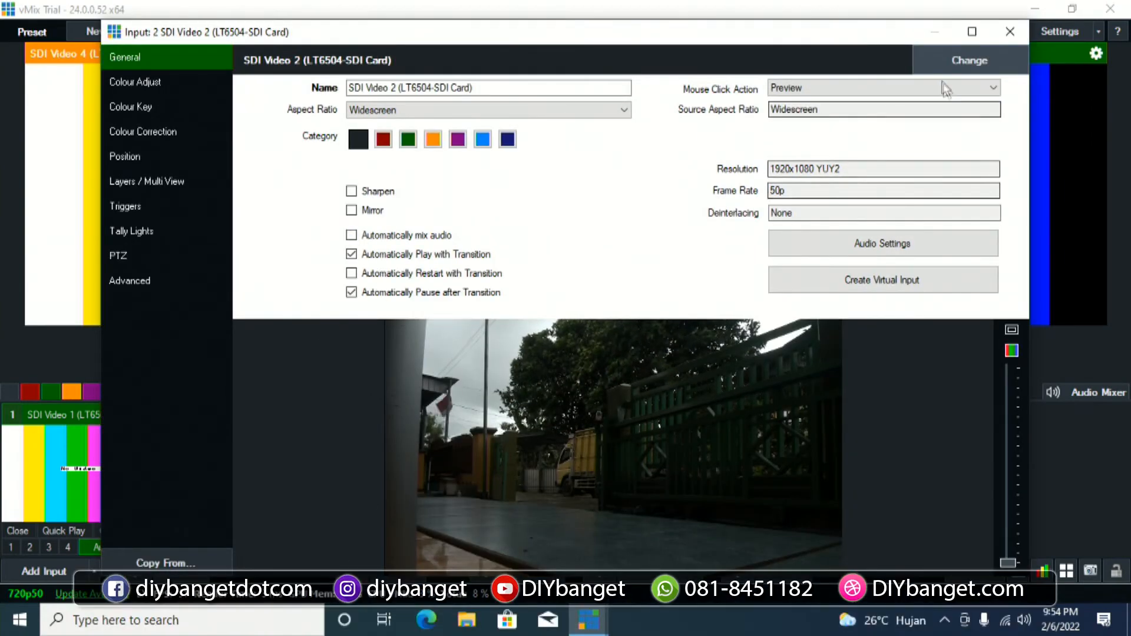
{"action": "left_click", "coordinate": [1008, 32]}
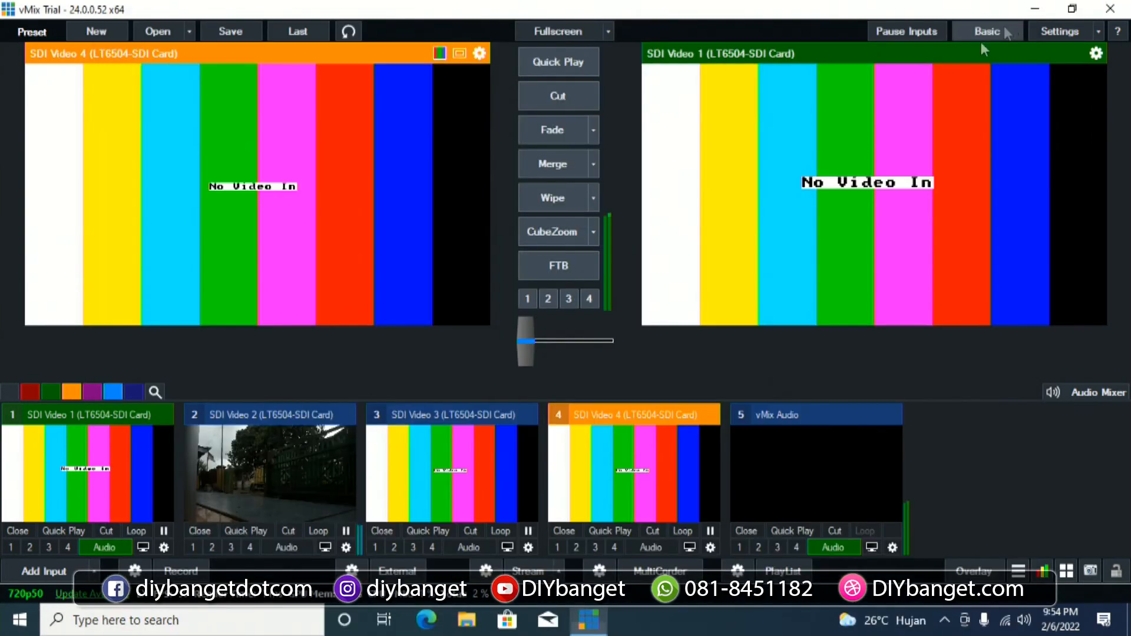
{"action": "left_click", "coordinate": [529, 547]}
{"action": "left_click", "coordinate": [352, 236]}
{"action": "left_click", "coordinate": [1010, 32]}
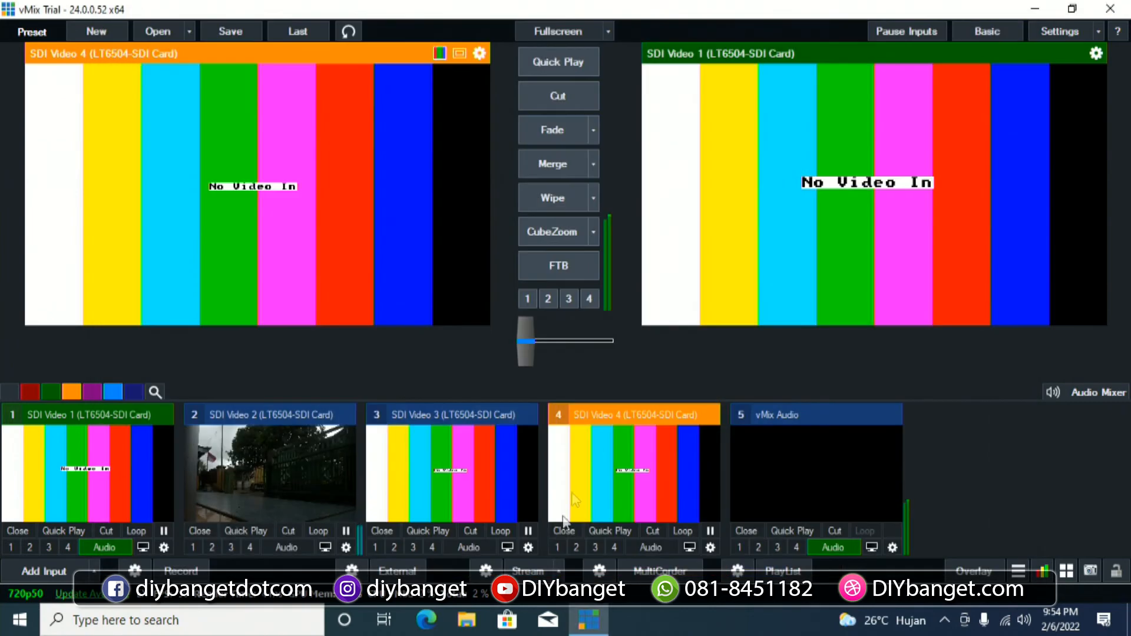
{"action": "left_click", "coordinate": [710, 547]}
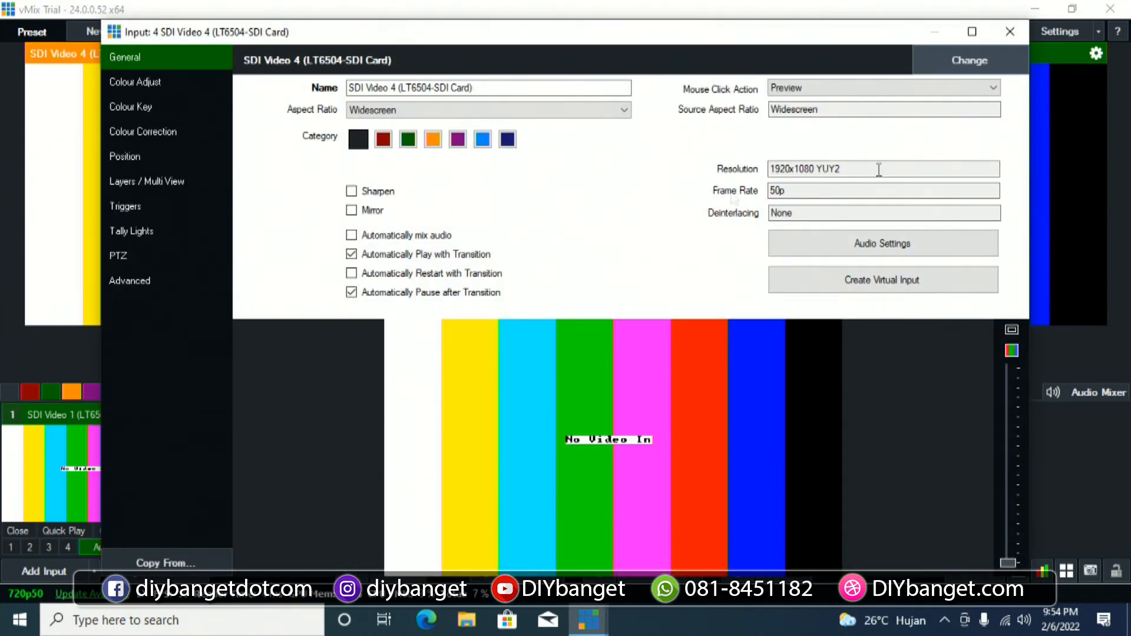
{"action": "left_click", "coordinate": [1008, 33]}
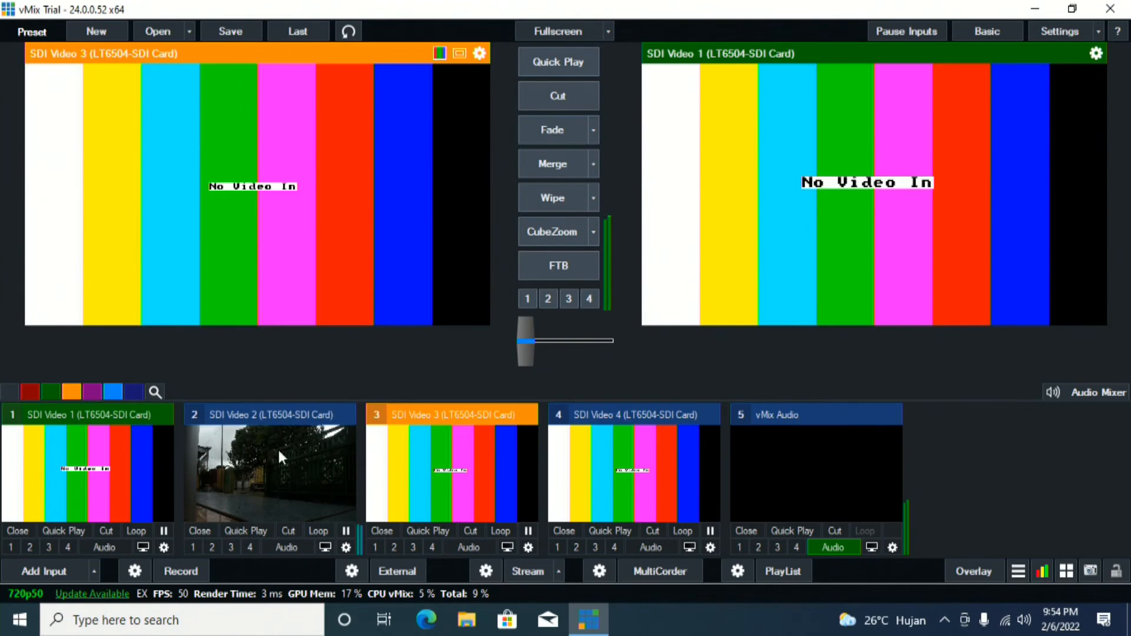
- Switch the live output among the four SDI Video inputs to check which audio stays active without automatic mixing
{"action": "double_click", "coordinate": [288, 465]}
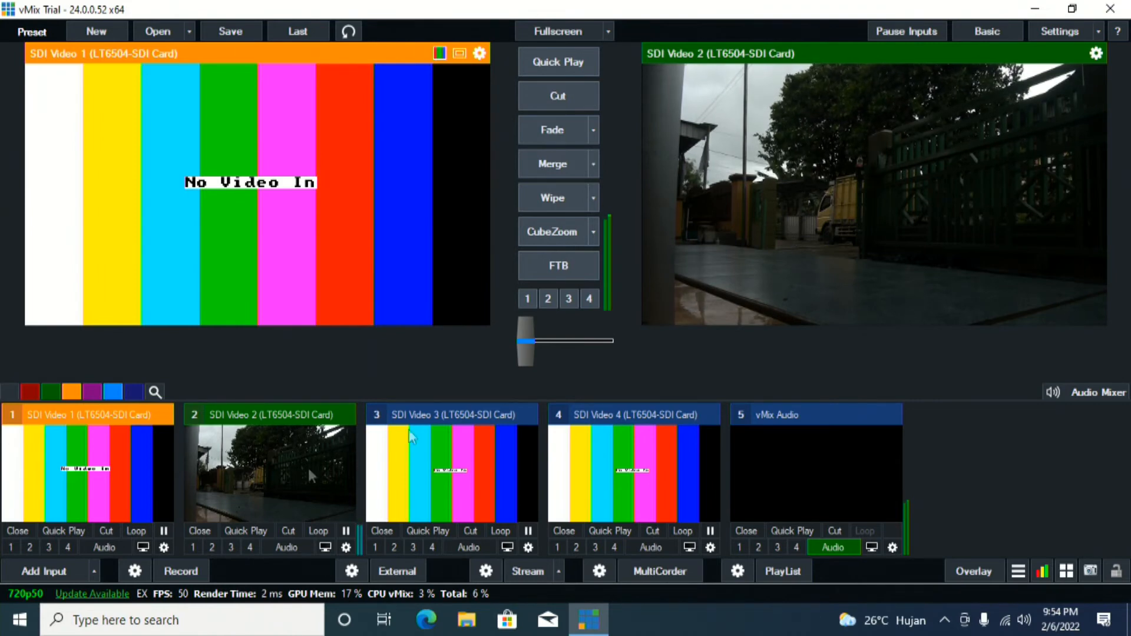
{"action": "key", "text": "3"}
{"action": "key", "text": "1"}
{"action": "key", "text": "2"}
{"action": "key", "text": "3"}
{"action": "key", "text": "4"}
{"action": "key", "text": "1"}
{"action": "key", "text": "2"}
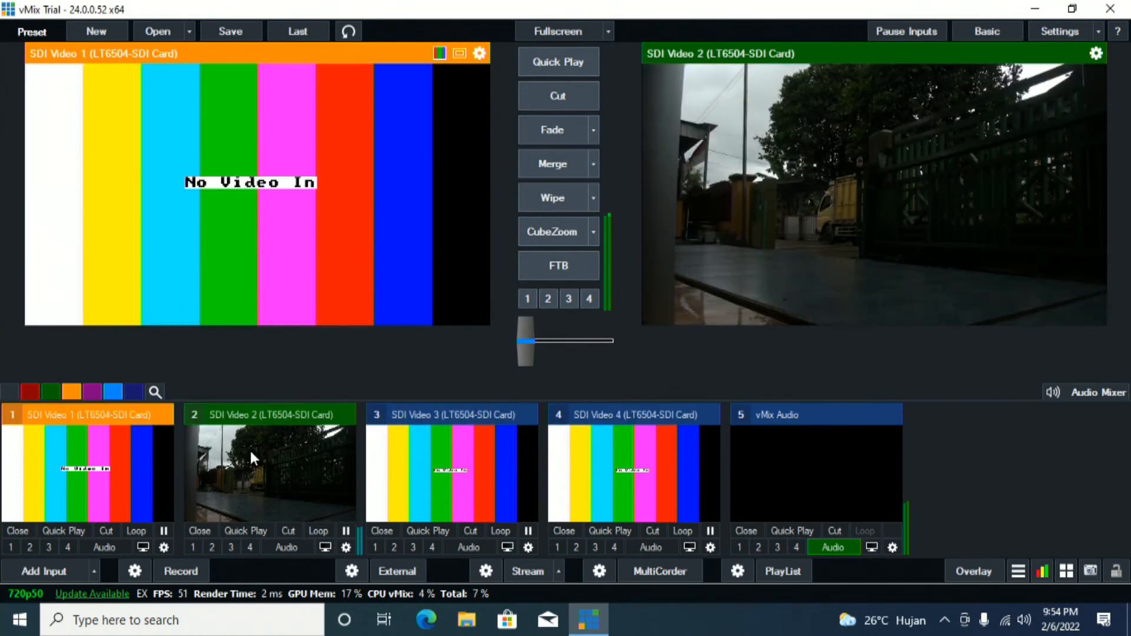
{"action": "key", "text": "1"}
{"action": "key", "text": "2"}
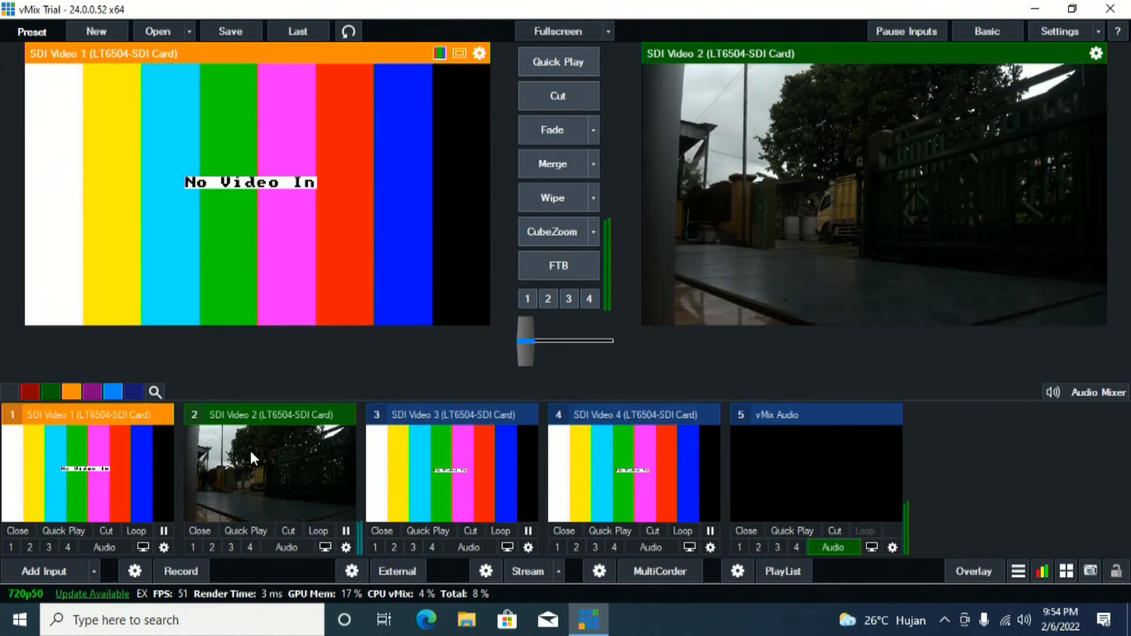
{"action": "key", "text": "4"}
{"action": "key", "text": "1"}
{"action": "key", "text": "2"}
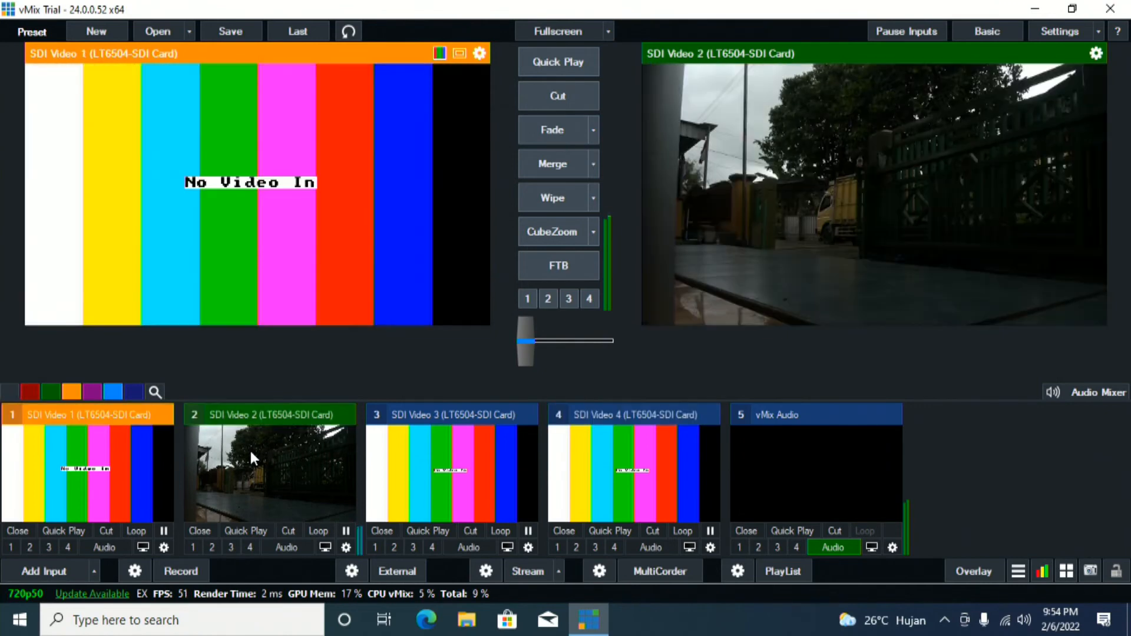
{"action": "key", "text": "4"}
{"action": "key", "text": "1"}
{"action": "key", "text": "2"}
{"action": "key", "text": "3"}
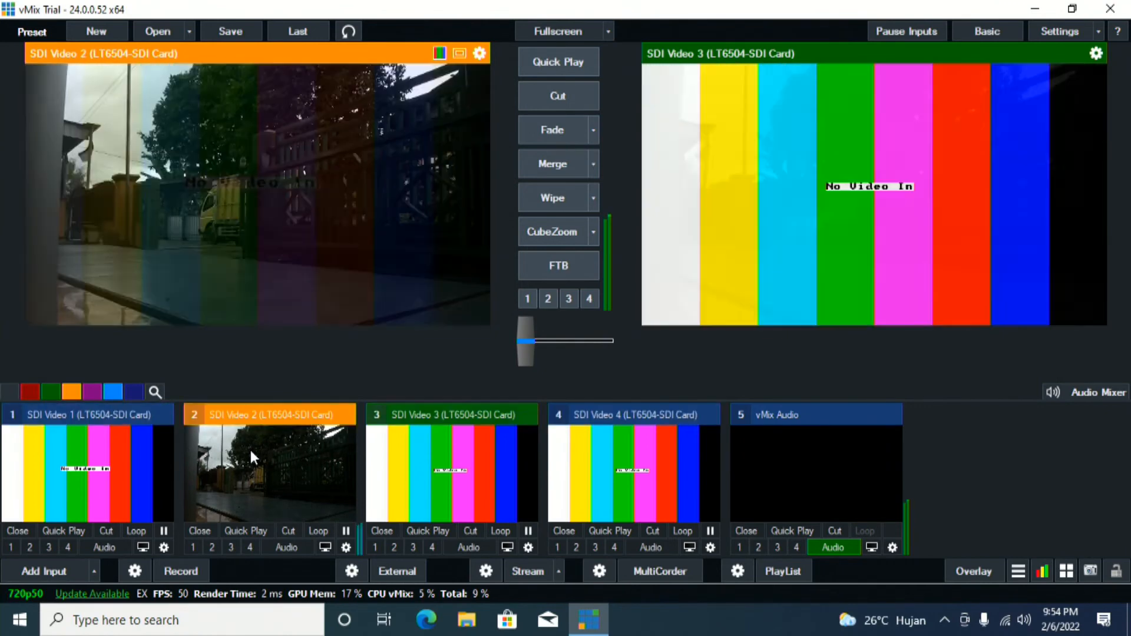
{"action": "key", "text": "4"}
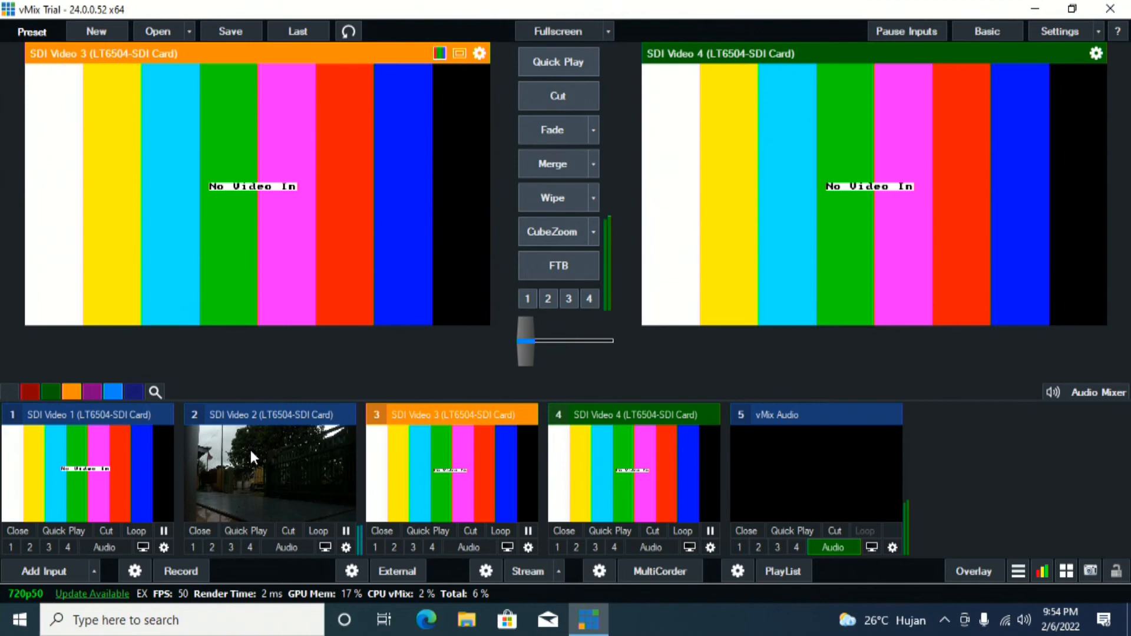
{"action": "key", "text": "2"}
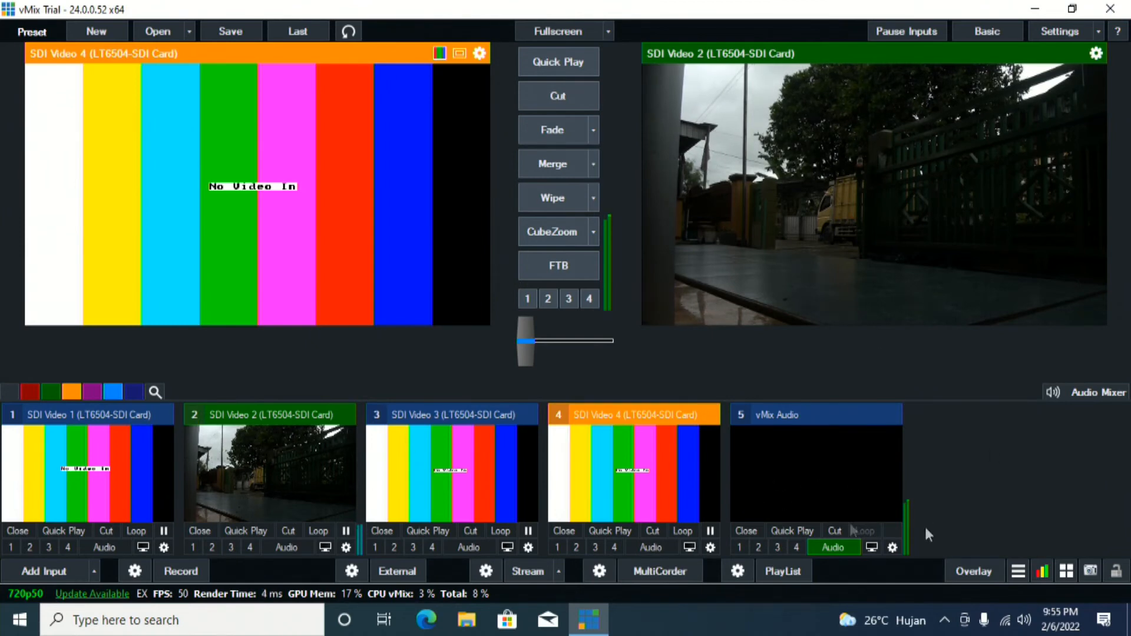
- Turn on the SDI Video 2 input's audio manually and switch the live output to SDI Video 3 and back to SDI Video 1
{"action": "left_click", "coordinate": [280, 544]}
{"action": "left_click", "coordinate": [417, 536]}
{"action": "key", "text": "1"}
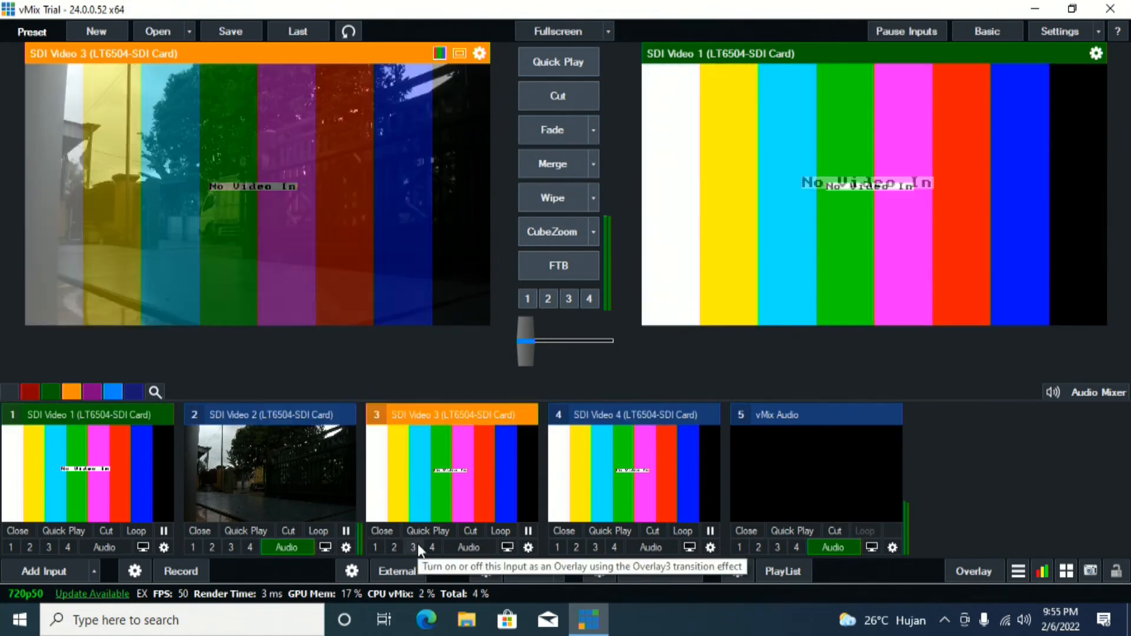
- Switch the live output to SDI Video 2, then to SDI Video 3 and back to SDI Video 2
{"action": "key", "text": "2"}
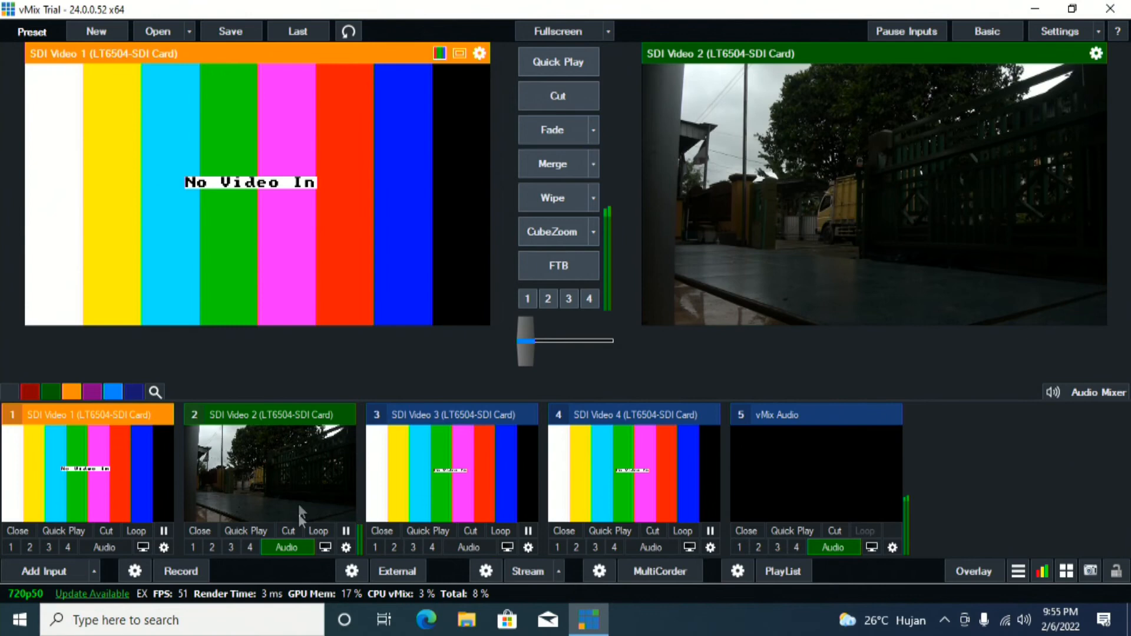
{"action": "key", "text": "3"}
{"action": "left_click", "coordinate": [284, 481]}
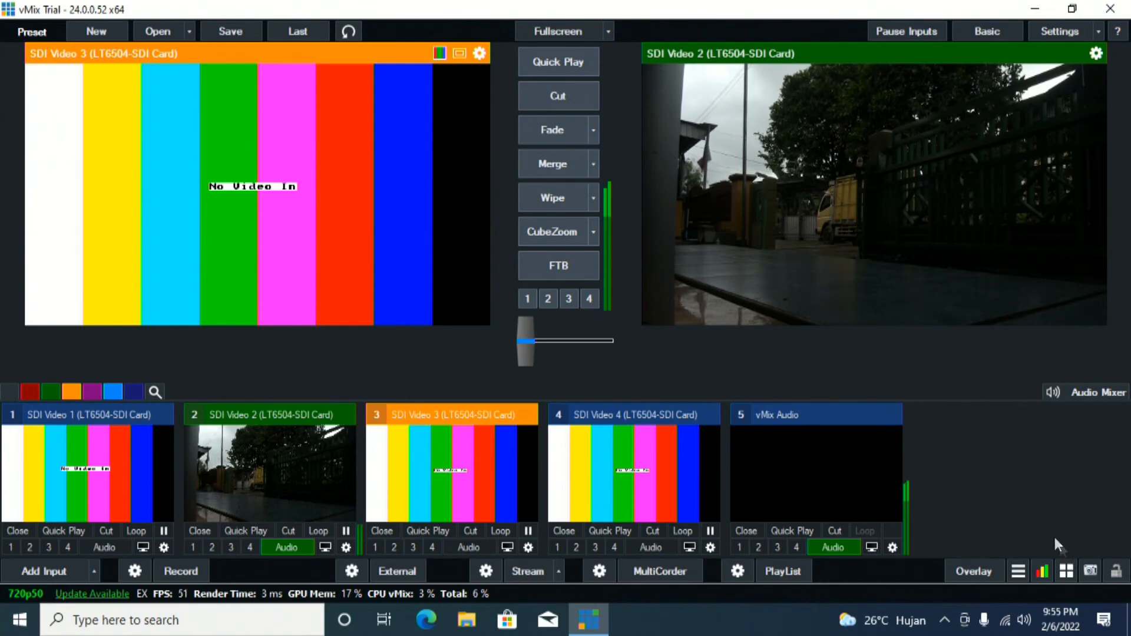
- Open the audio mixer and examine its Master, SDI Video and vMix Audio channels alongside the input list
{"action": "left_click", "coordinate": [1084, 393]}
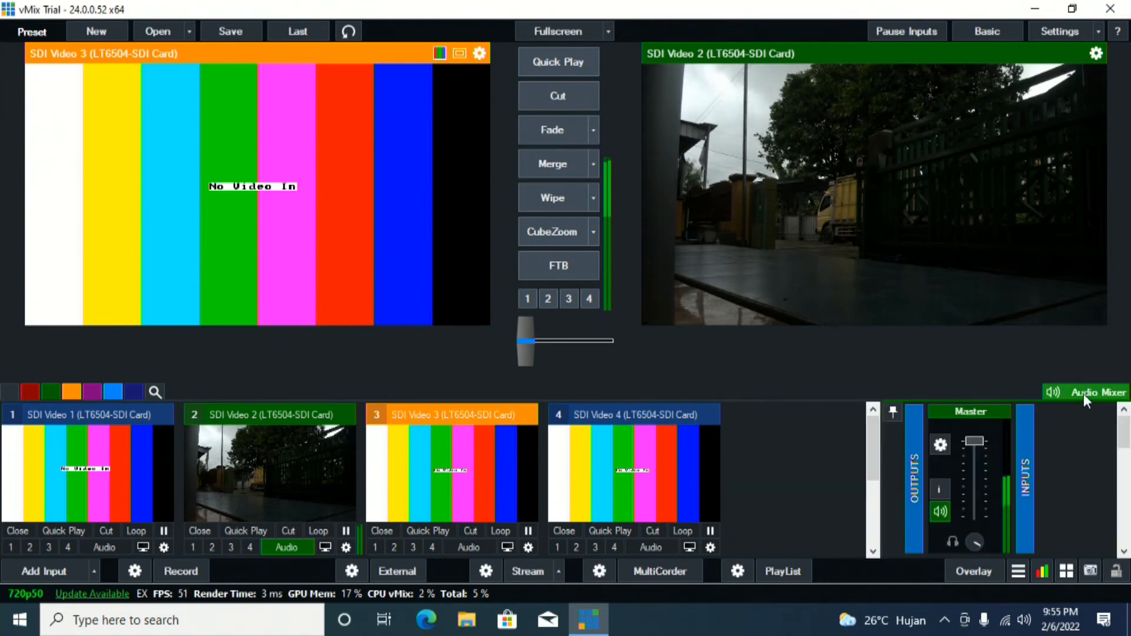
{"action": "scroll", "coordinate": [1032, 430], "scroll_direction": "down", "scroll_amount": 3}
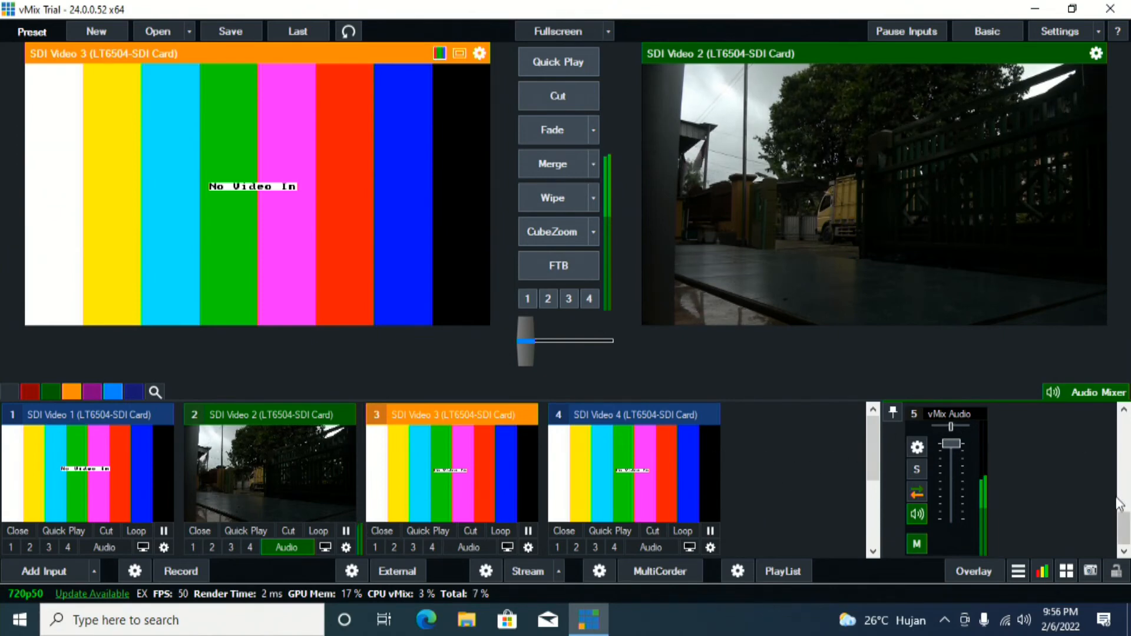
{"action": "scroll", "coordinate": [1119, 501], "scroll_direction": "up", "scroll_amount": 3}
{"action": "left_click_drag", "start_coordinate": [872, 463], "coordinate": [882, 425]}
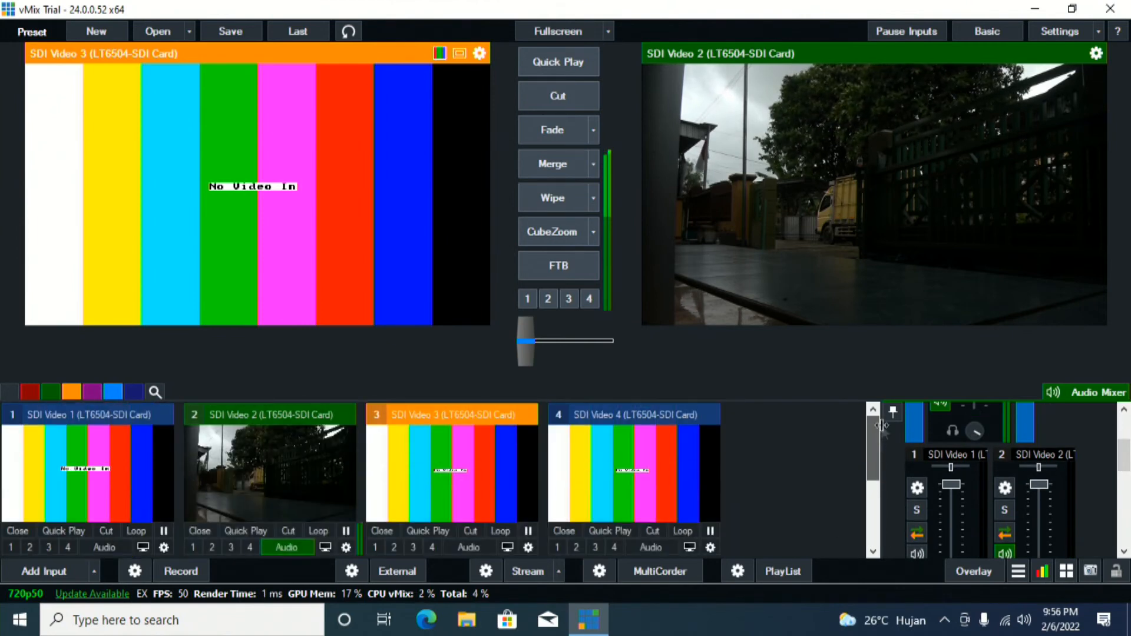
{"action": "left_click_drag", "start_coordinate": [1129, 471], "coordinate": [1128, 447]}
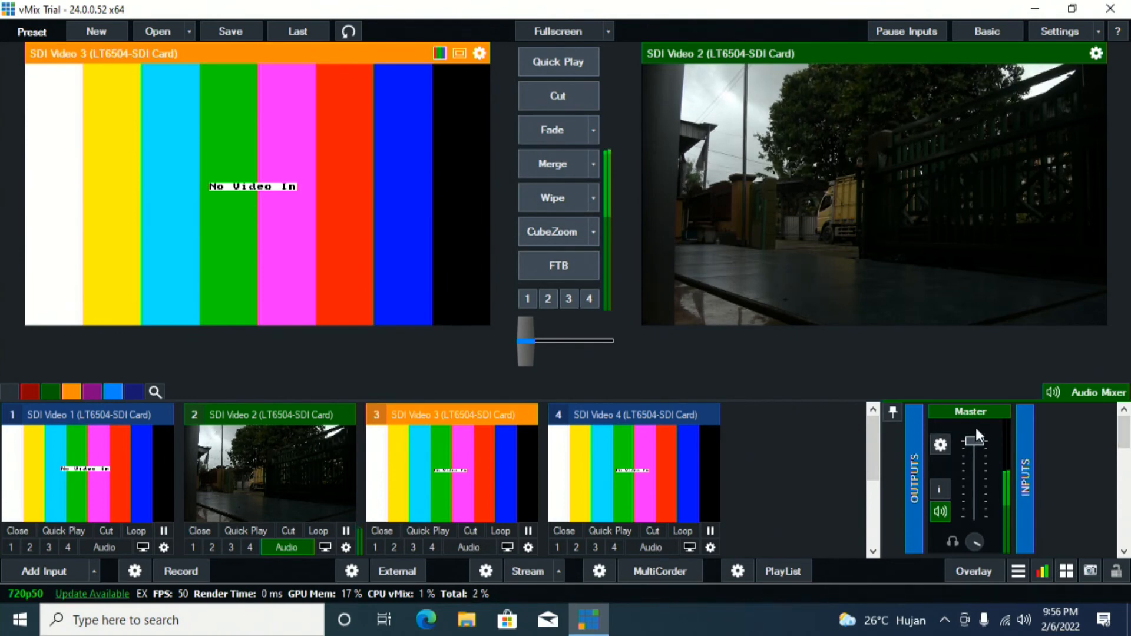
{"action": "left_click_drag", "start_coordinate": [1124, 436], "coordinate": [1128, 523]}
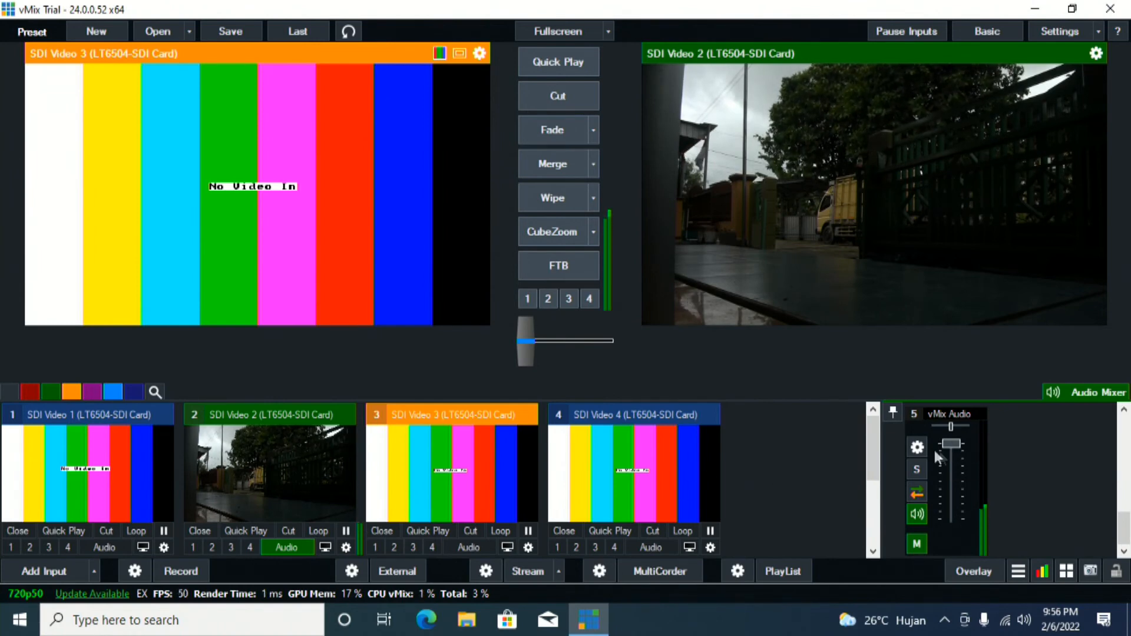
{"action": "scroll", "coordinate": [878, 433], "scroll_direction": "down", "scroll_amount": 2}
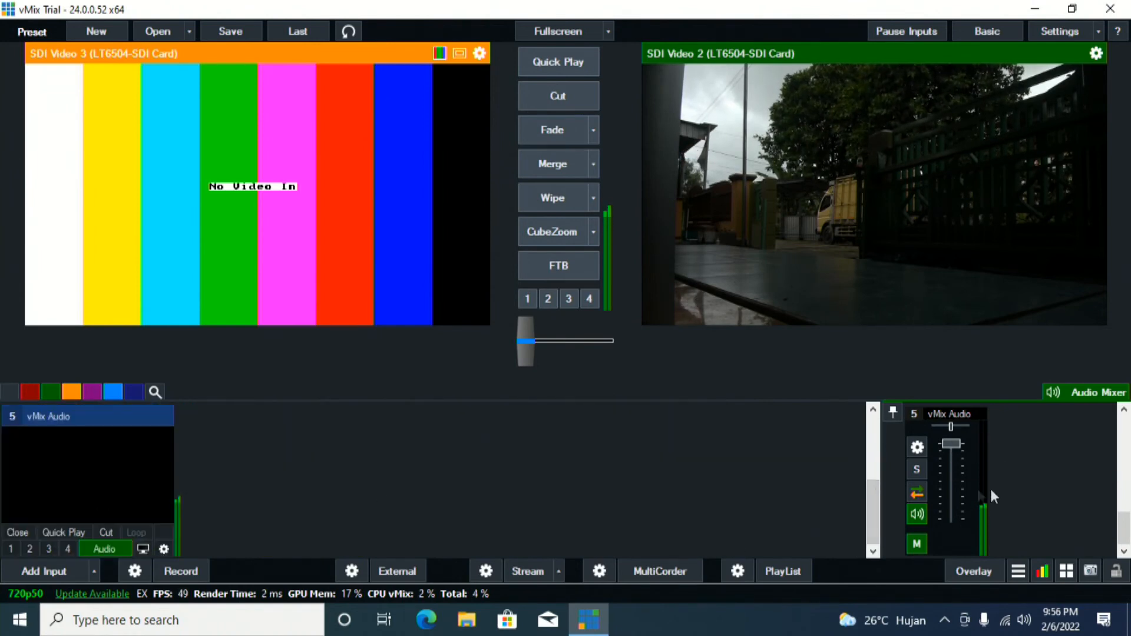
{"action": "left_click_drag", "start_coordinate": [878, 487], "coordinate": [882, 419]}
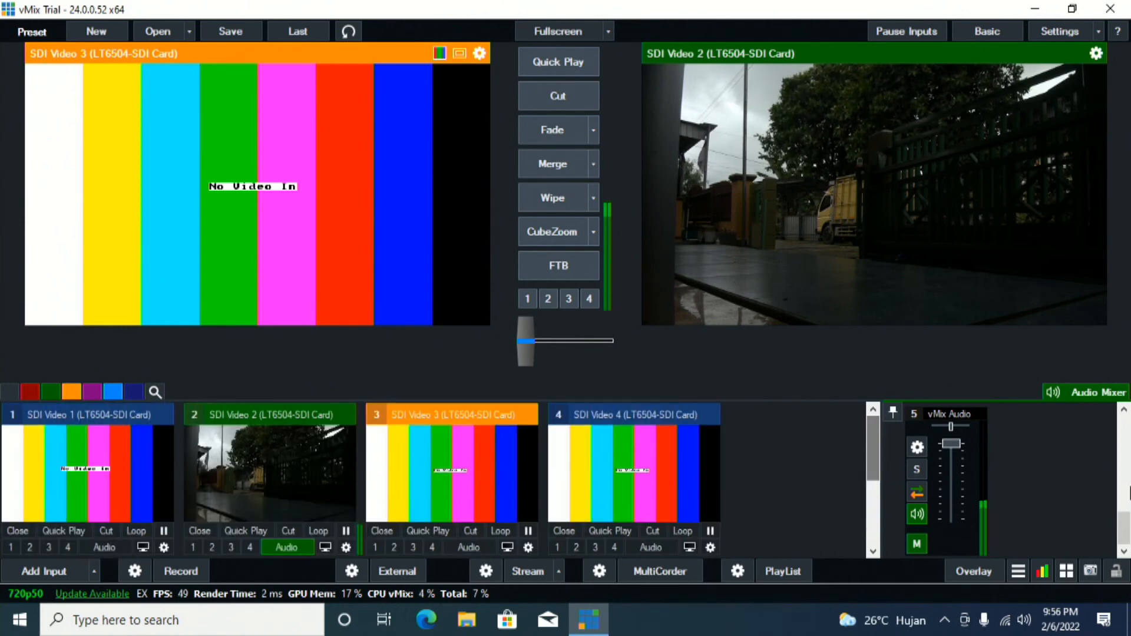
- Lower the SDI Video 2 channel's volume fader in the audio mixer to roughly half its travel
{"action": "scroll", "coordinate": [1128, 512], "scroll_direction": "up", "scroll_amount": 3}
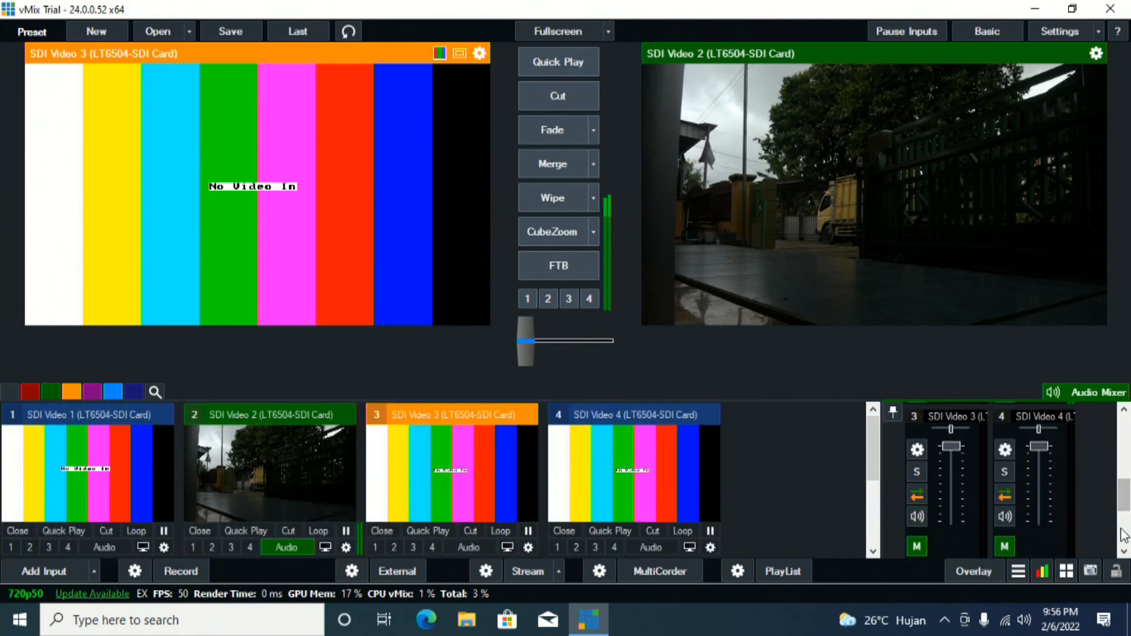
{"action": "scroll", "coordinate": [1126, 494], "scroll_direction": "up", "scroll_amount": 1}
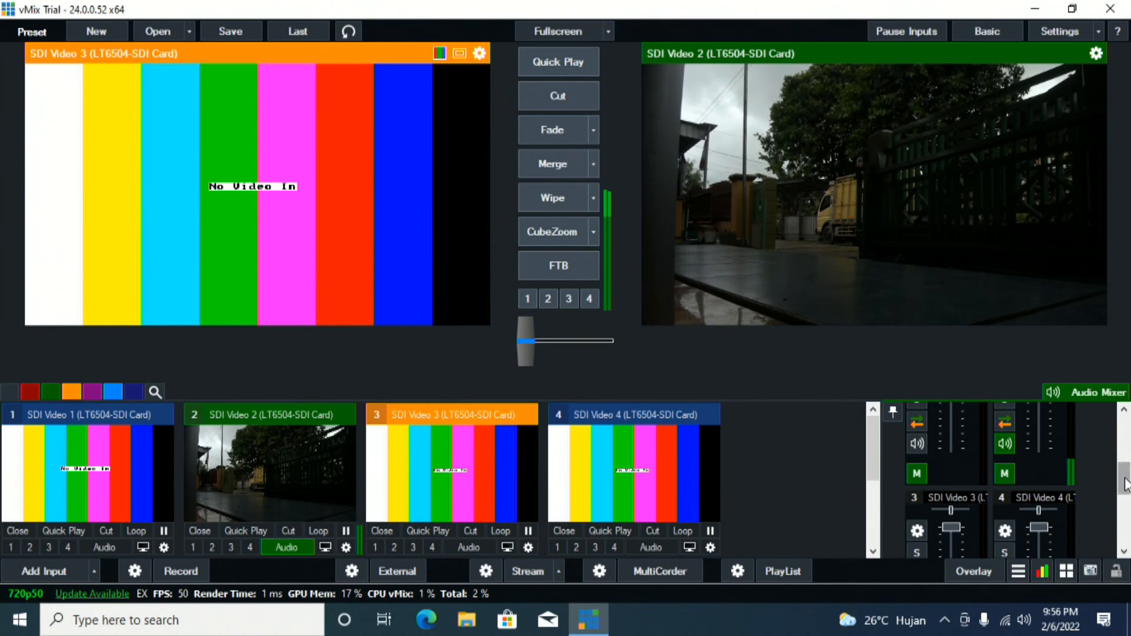
{"action": "scroll", "coordinate": [1128, 524], "scroll_direction": "up", "scroll_amount": 4}
{"action": "scroll", "coordinate": [989, 483], "scroll_direction": "up", "scroll_amount": 1}
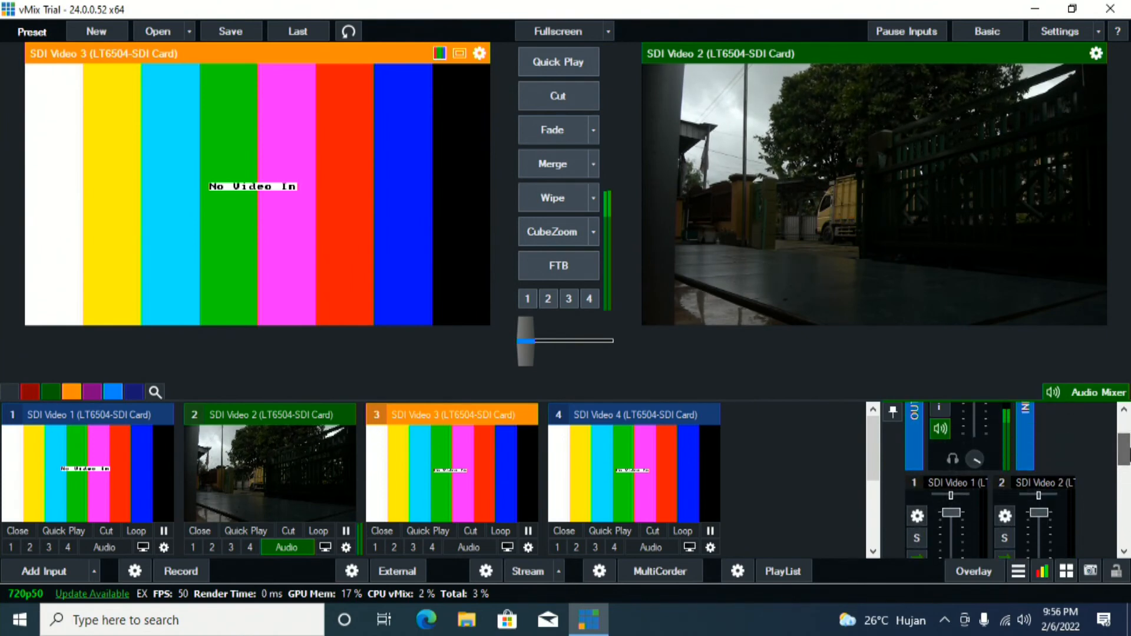
{"action": "left_click_drag", "start_coordinate": [1038, 513], "coordinate": [1038, 552]}
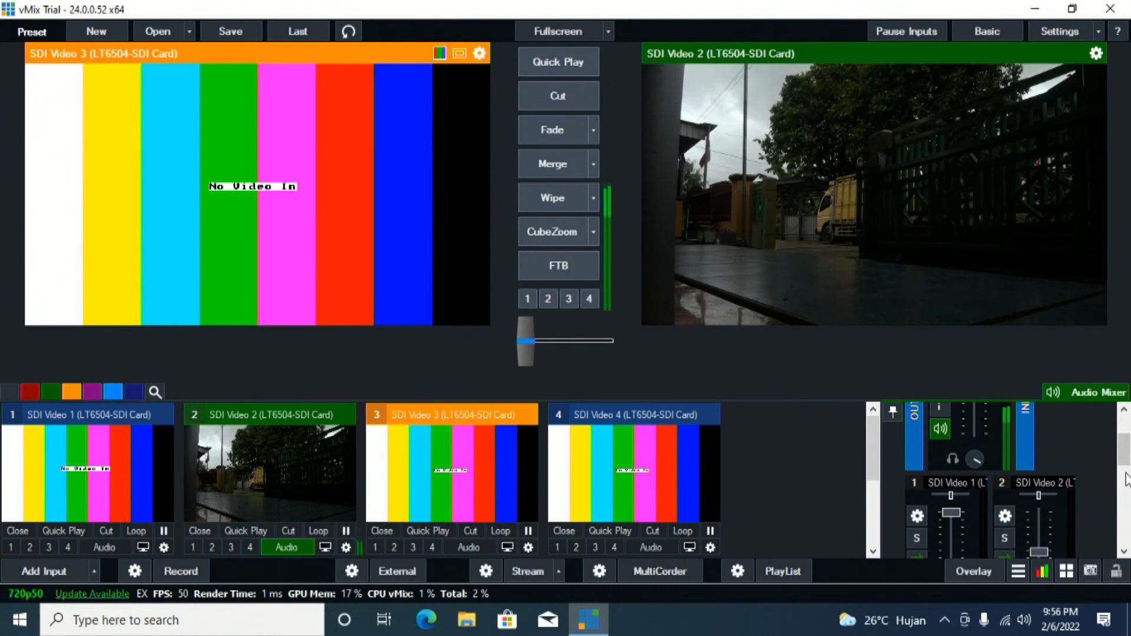
- Check the vMix Audio channel, then fine-tune the SDI Video 2 volume through 10% (-20 dB) and 7% (-23 dB) to slightly above 10%
{"action": "scroll", "coordinate": [1126, 478], "scroll_direction": "down", "scroll_amount": 5}
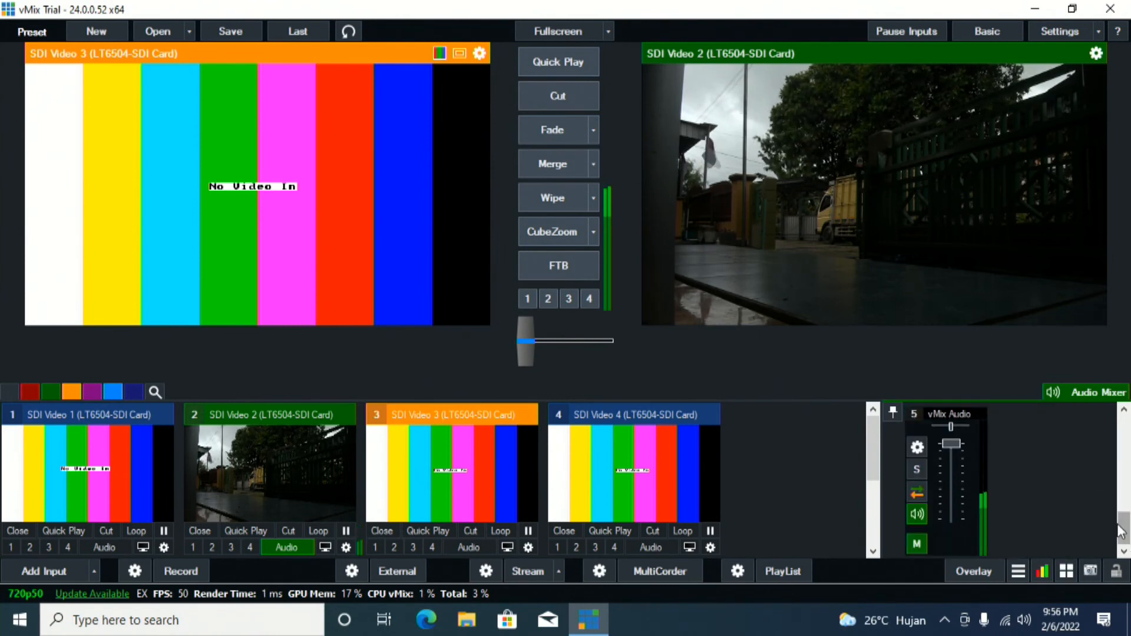
{"action": "scroll", "coordinate": [1121, 530], "scroll_direction": "up", "scroll_amount": 3}
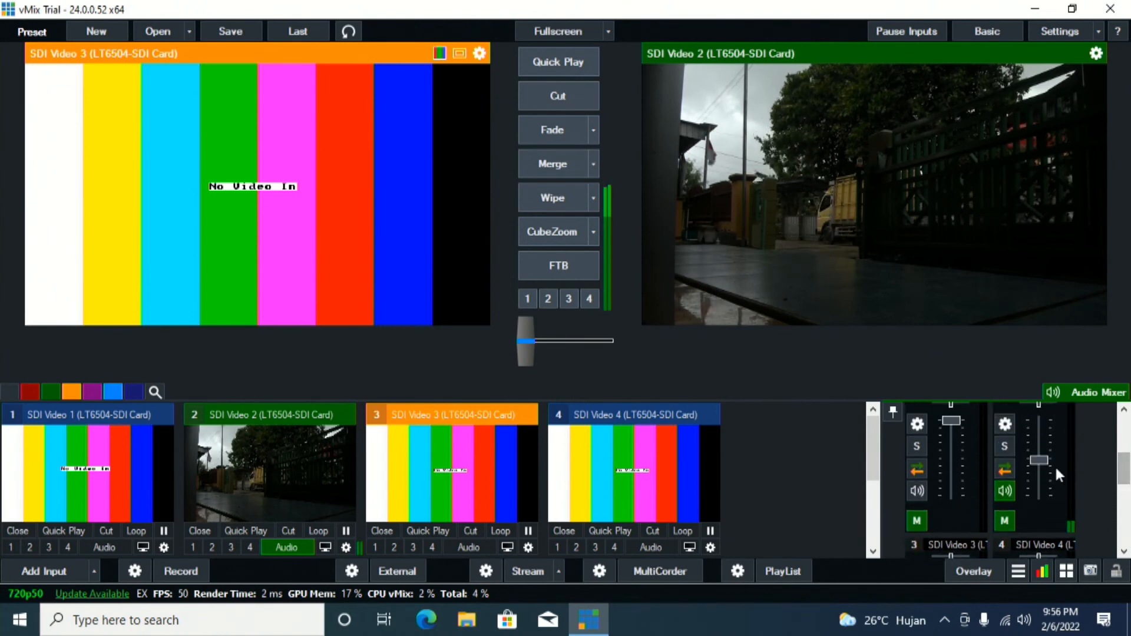
{"action": "left_click_drag", "start_coordinate": [1039, 460], "coordinate": [1046, 454]}
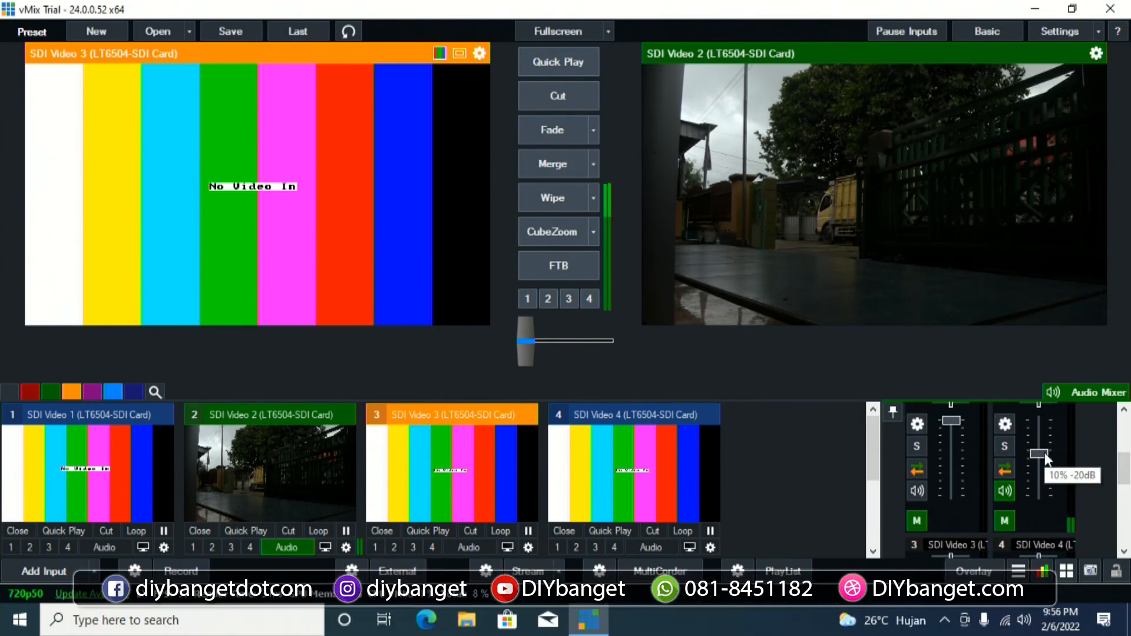
{"action": "left_click_drag", "start_coordinate": [1046, 454], "coordinate": [1046, 461]}
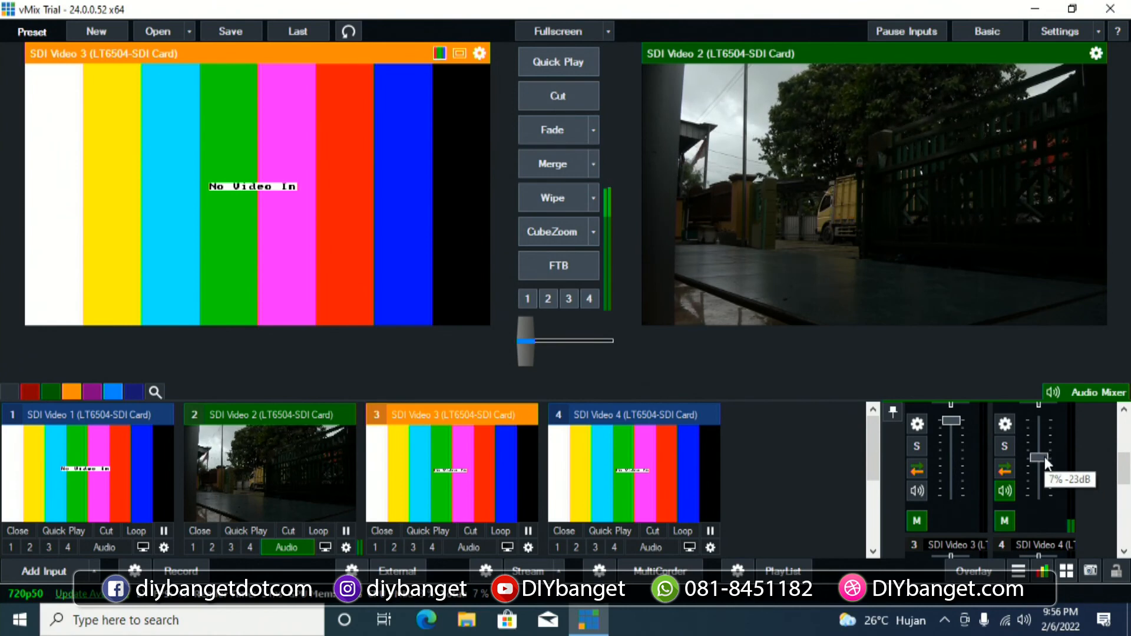
{"action": "mouse_move", "coordinate": [1039, 458]}
{"action": "left_mouse_down"}
{"action": "mouse_move", "coordinate": [1033, 474]}
{"action": "mouse_move", "coordinate": [1043, 451]}
{"action": "left_mouse_up"}
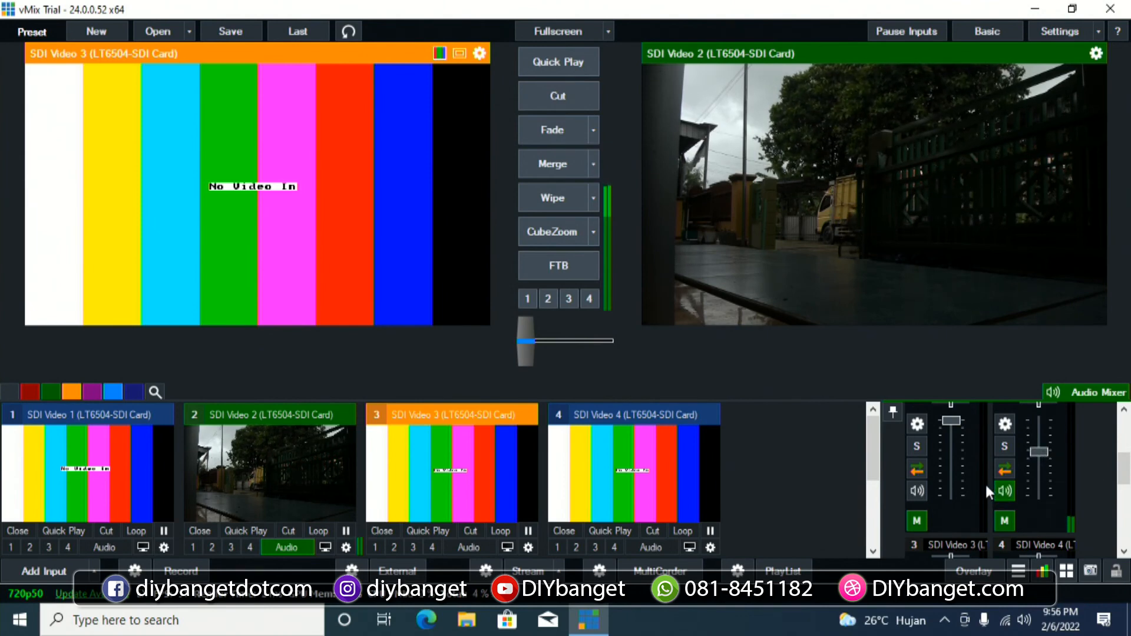
- Turn the SDI Video 2 input's audio off and back on, and check the separate vMix Audio input
{"action": "left_click", "coordinate": [289, 547]}
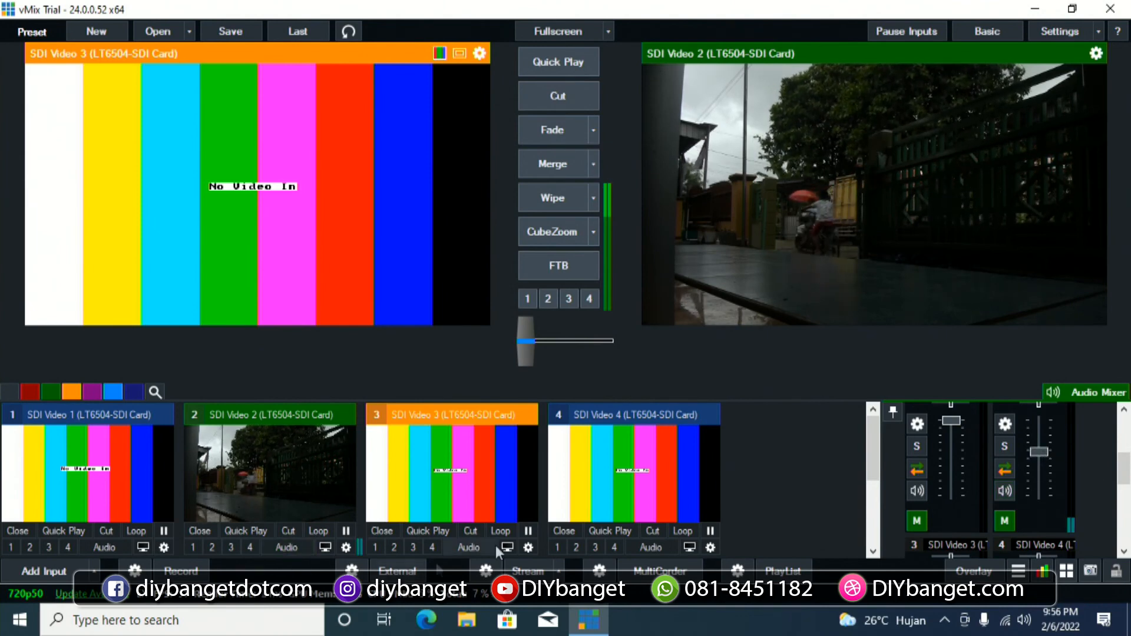
{"action": "left_click", "coordinate": [282, 549]}
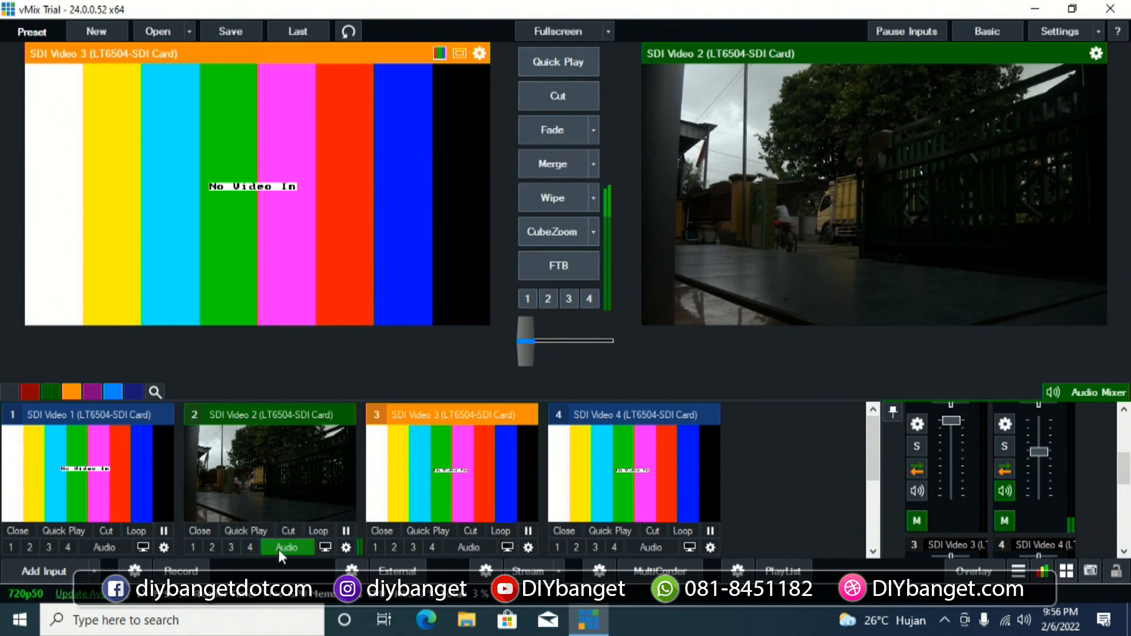
{"action": "left_click_drag", "start_coordinate": [869, 453], "coordinate": [869, 508]}
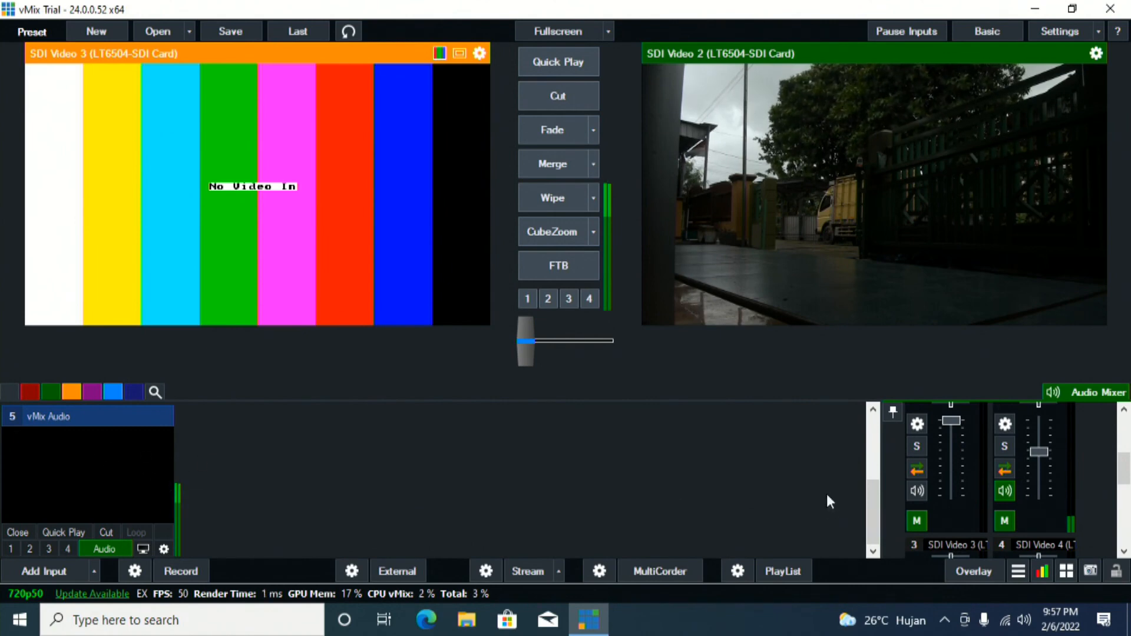
{"action": "left_click_drag", "start_coordinate": [869, 521], "coordinate": [893, 457]}
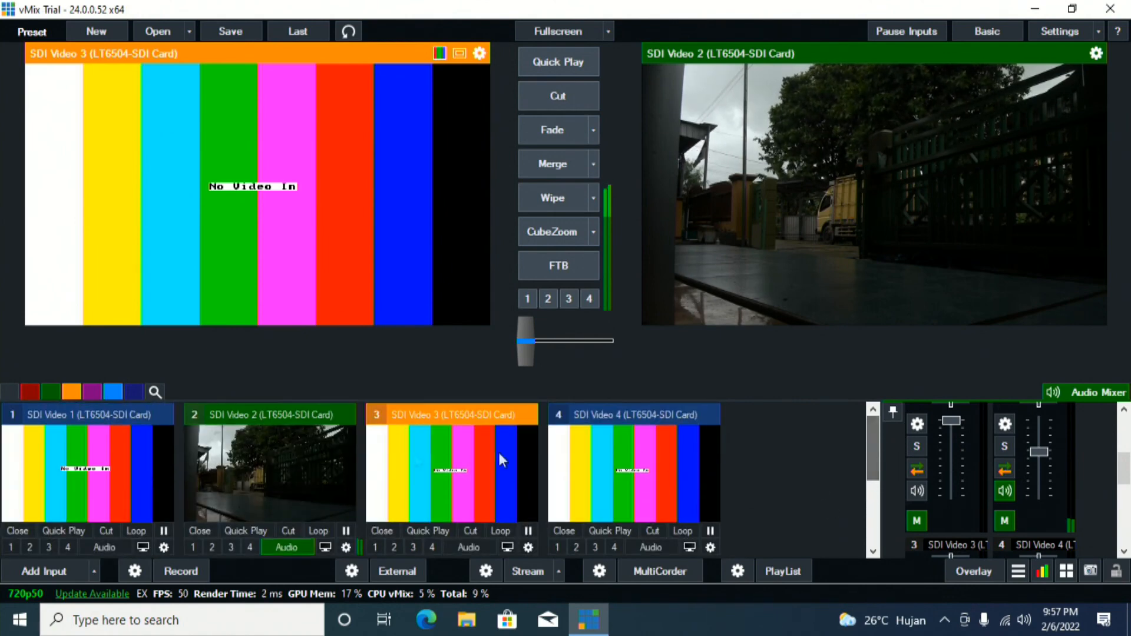
{"action": "left_click", "coordinate": [876, 496]}
{"action": "left_click_drag", "start_coordinate": [879, 517], "coordinate": [888, 455]}
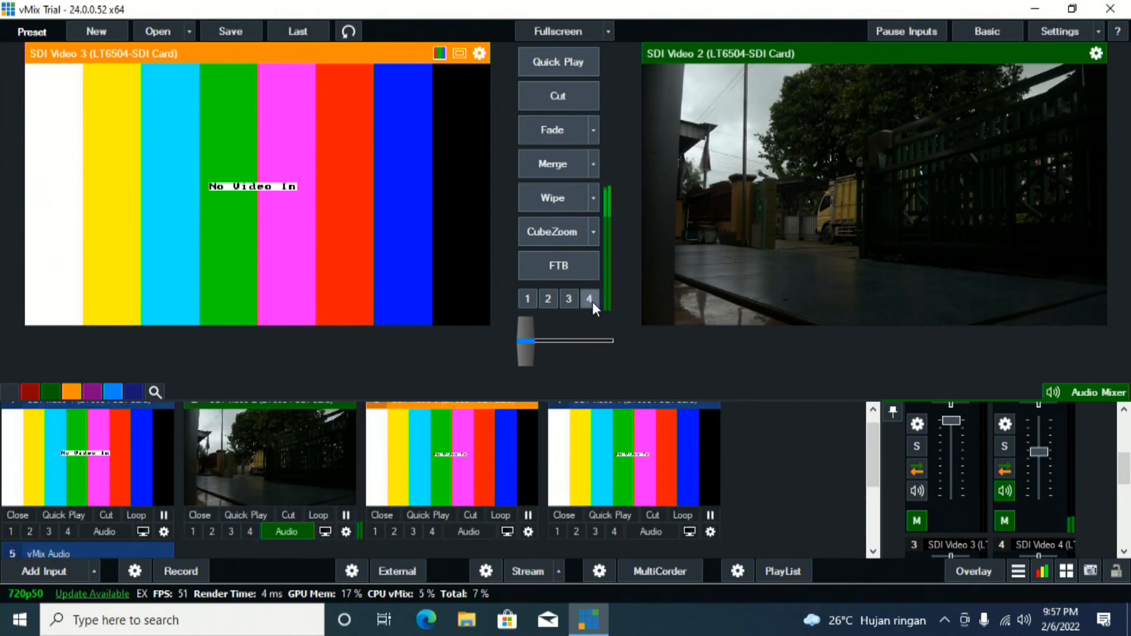
{"action": "left_click_drag", "start_coordinate": [1122, 467], "coordinate": [1125, 435]}
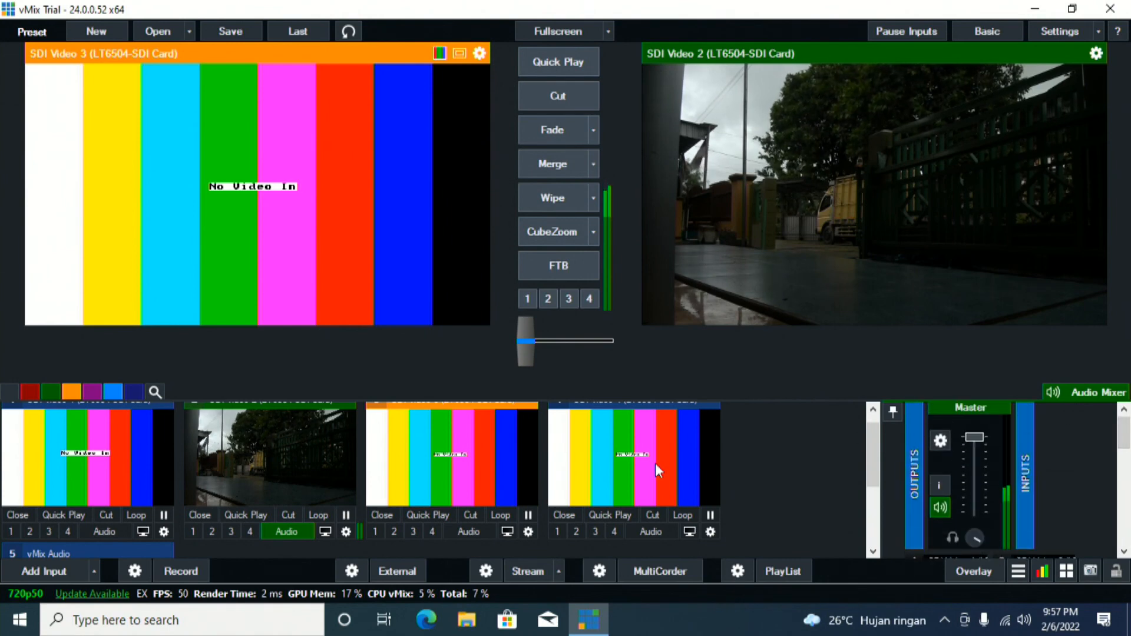
{"action": "scroll", "coordinate": [825, 465], "scroll_direction": "up", "scroll_amount": 1}
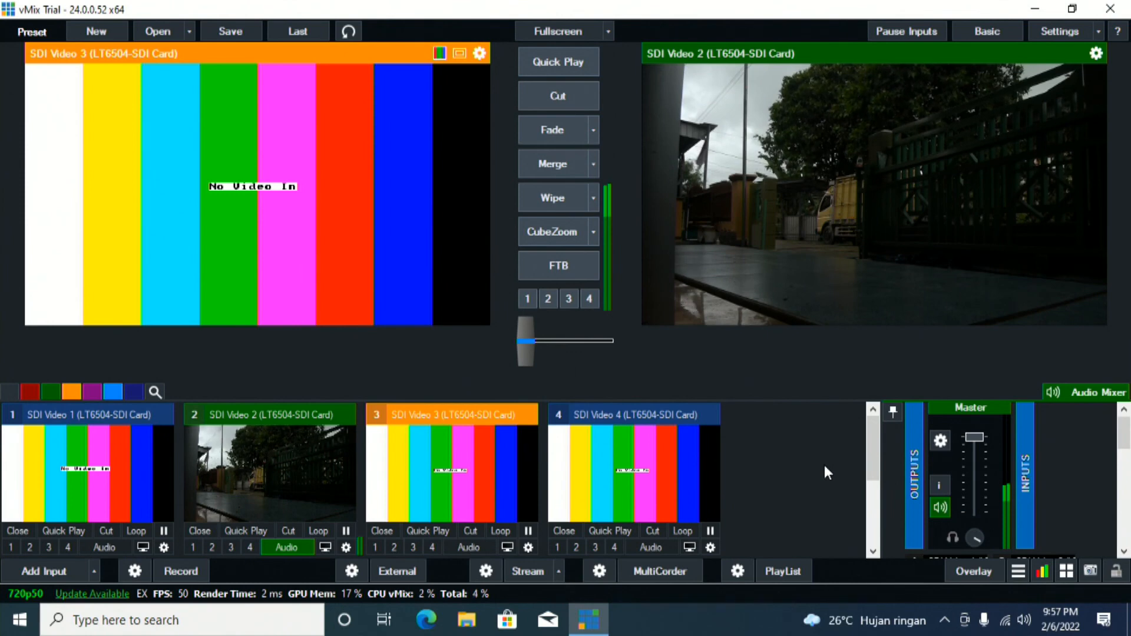
{"action": "scroll", "coordinate": [542, 480], "scroll_direction": "down", "scroll_amount": 1}
{"action": "scroll", "coordinate": [543, 480], "scroll_direction": "up", "scroll_amount": 1}
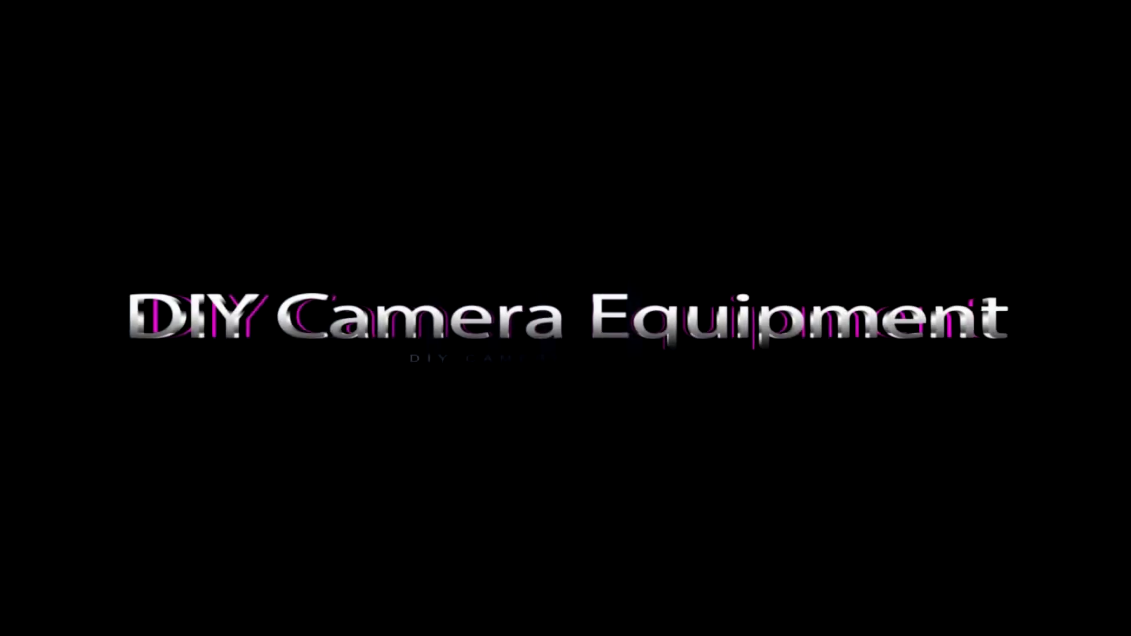